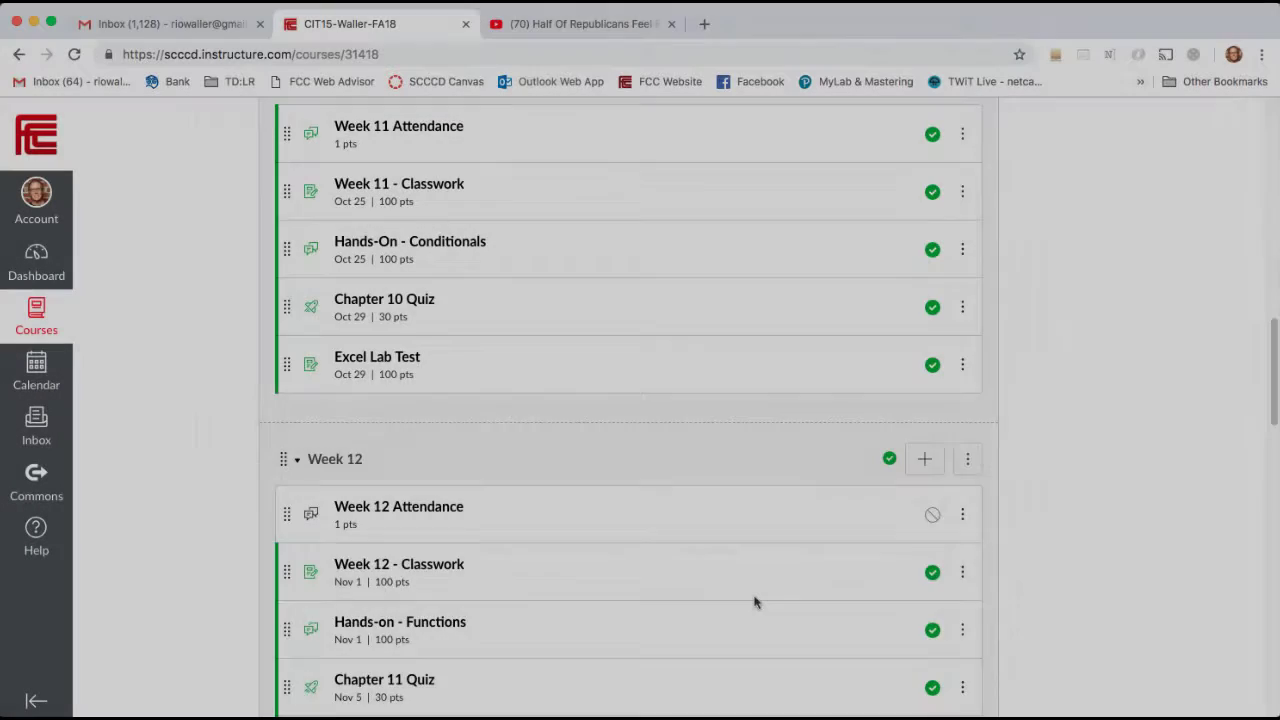
- Examine the Week 11, Week 12 and Week 13 modules on the course page, including their assignments and due dates
scroll(755, 601, "down", 3)
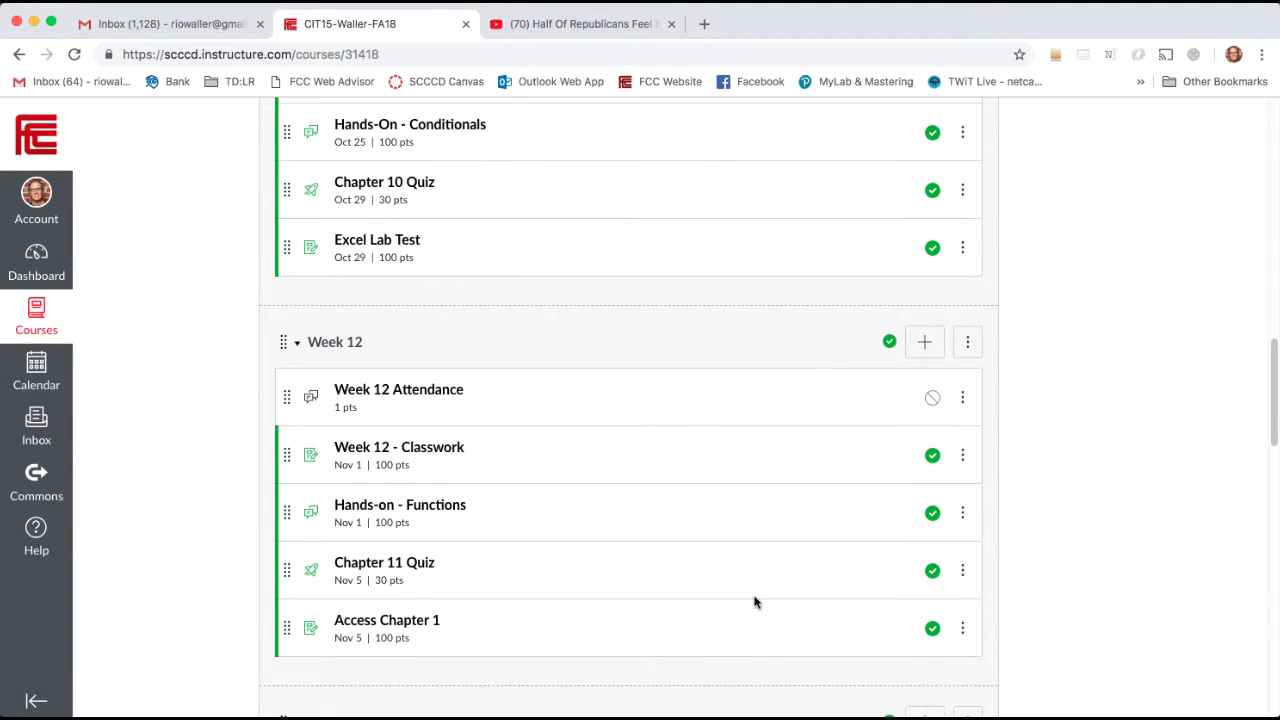
scroll(755, 601, "up", 3)
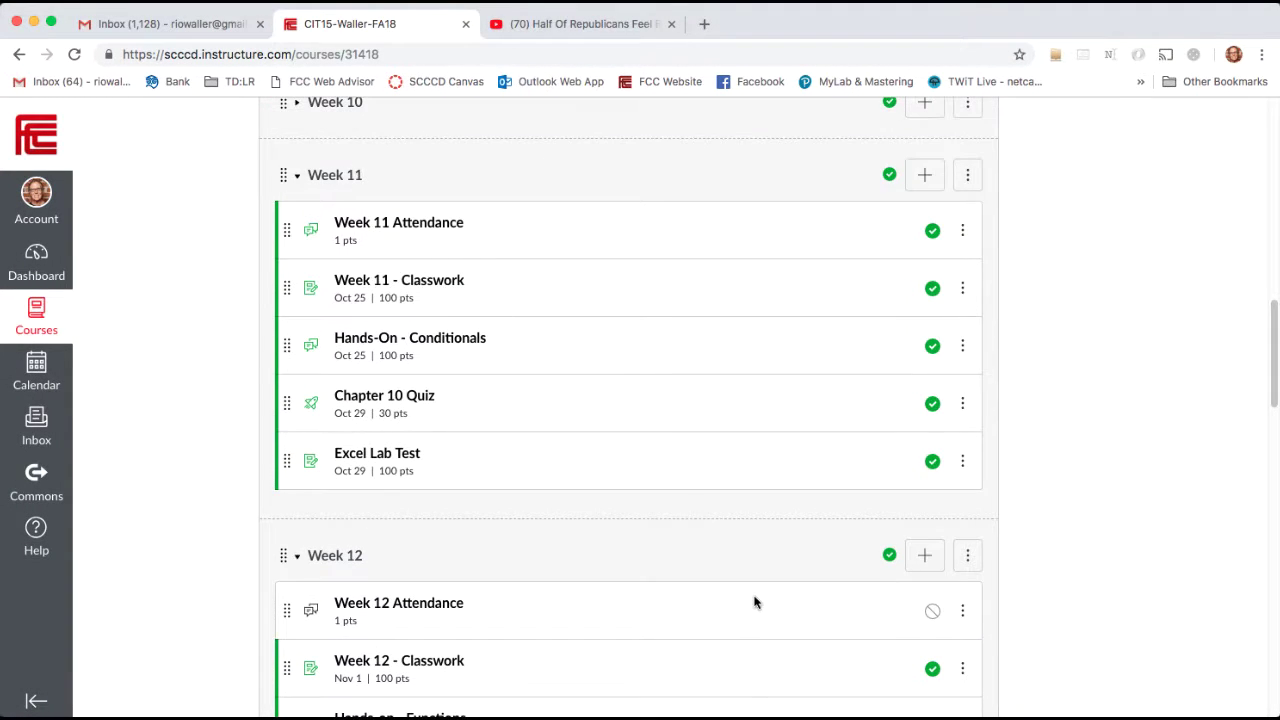
scroll(755, 601, "down", 2)
scroll(755, 601, "down", 5)
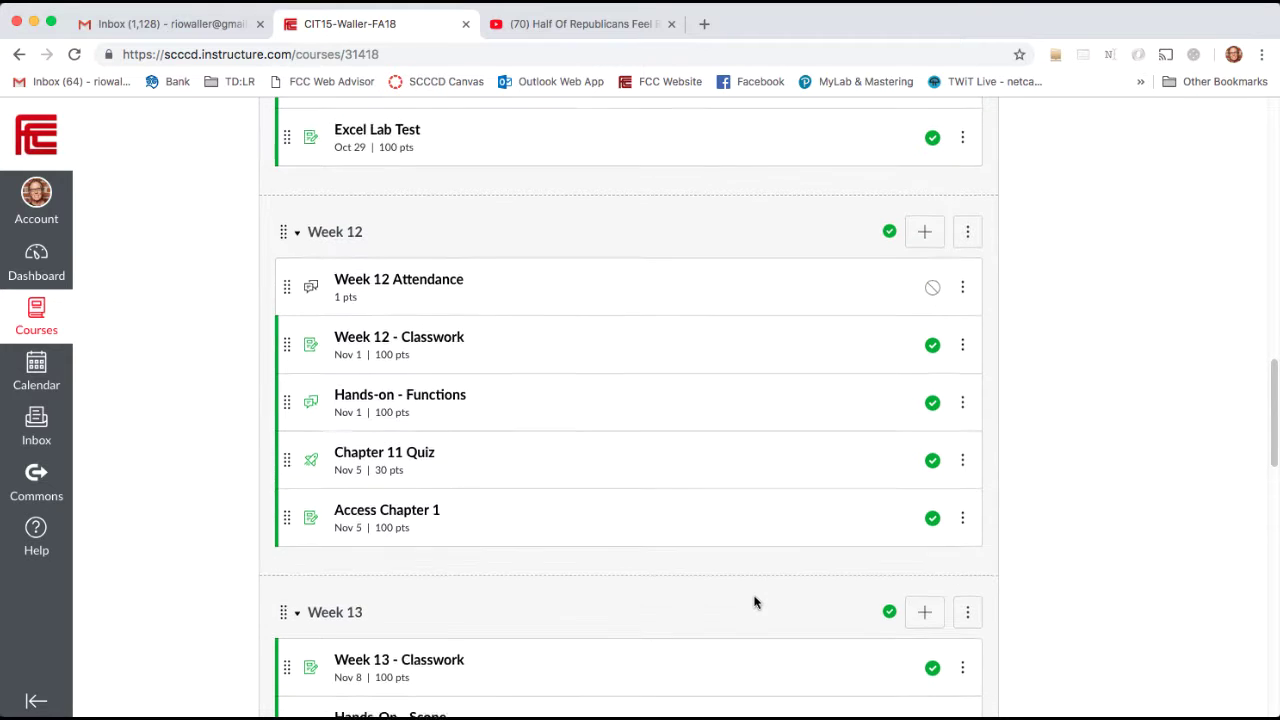
scroll(755, 601, "up", 3)
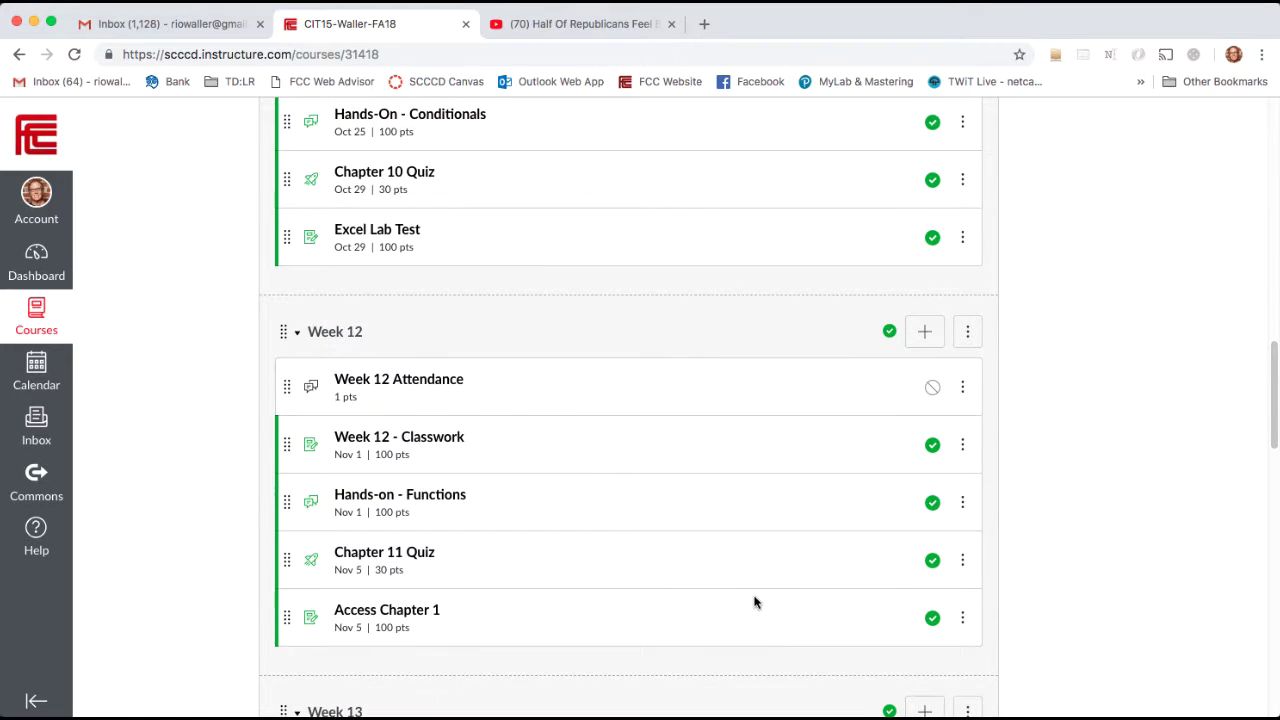
scroll(755, 601, "down", 1)
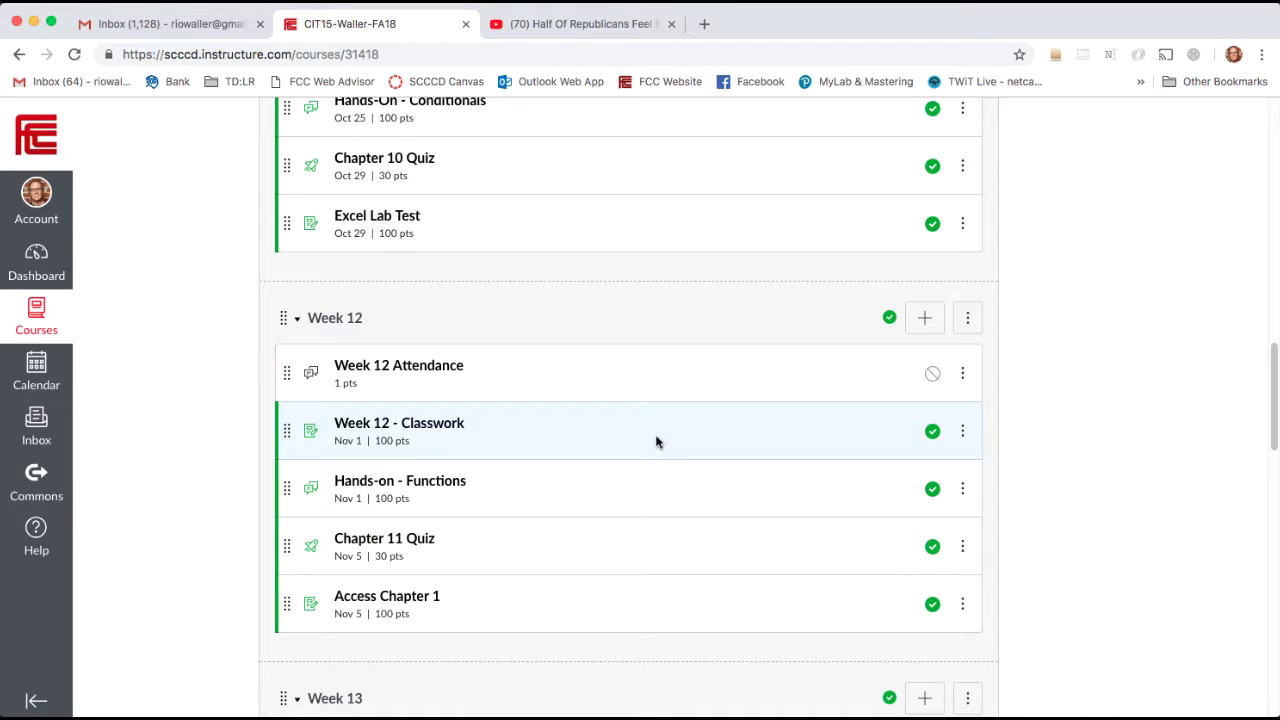
scroll(656, 442, "down", 1)
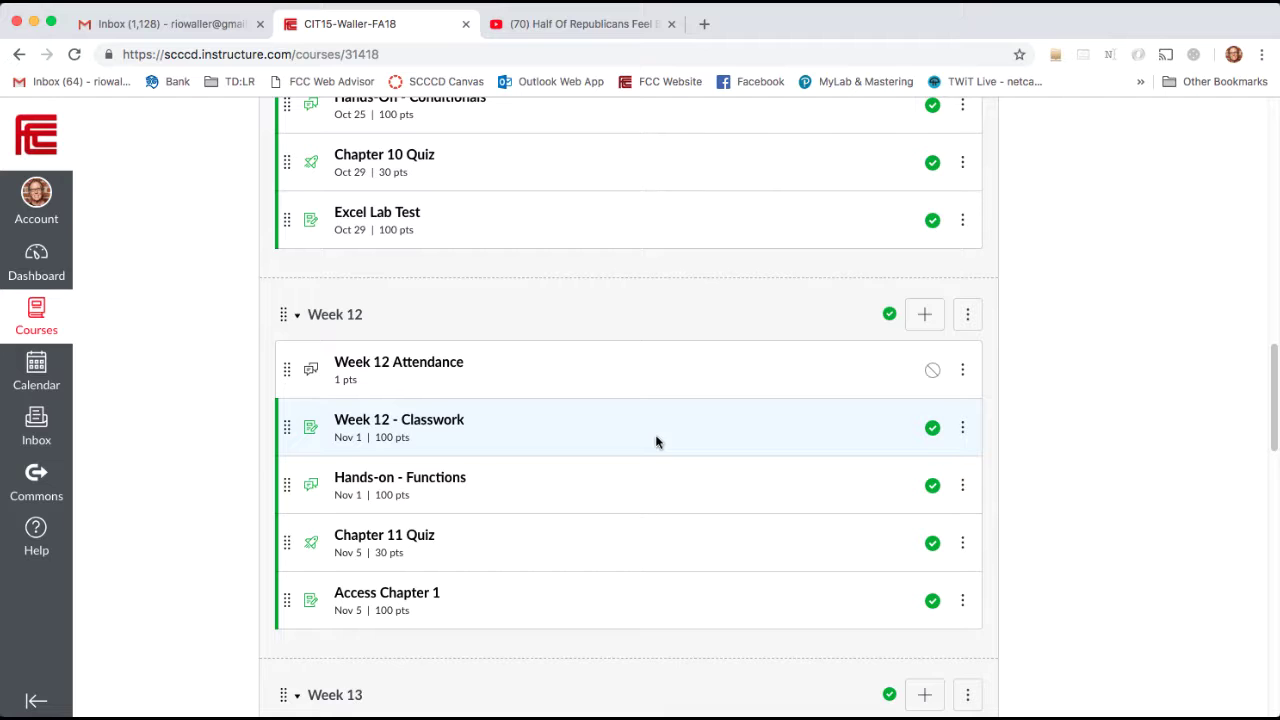
scroll(656, 442, "down", 1)
scroll(656, 442, "down", 2)
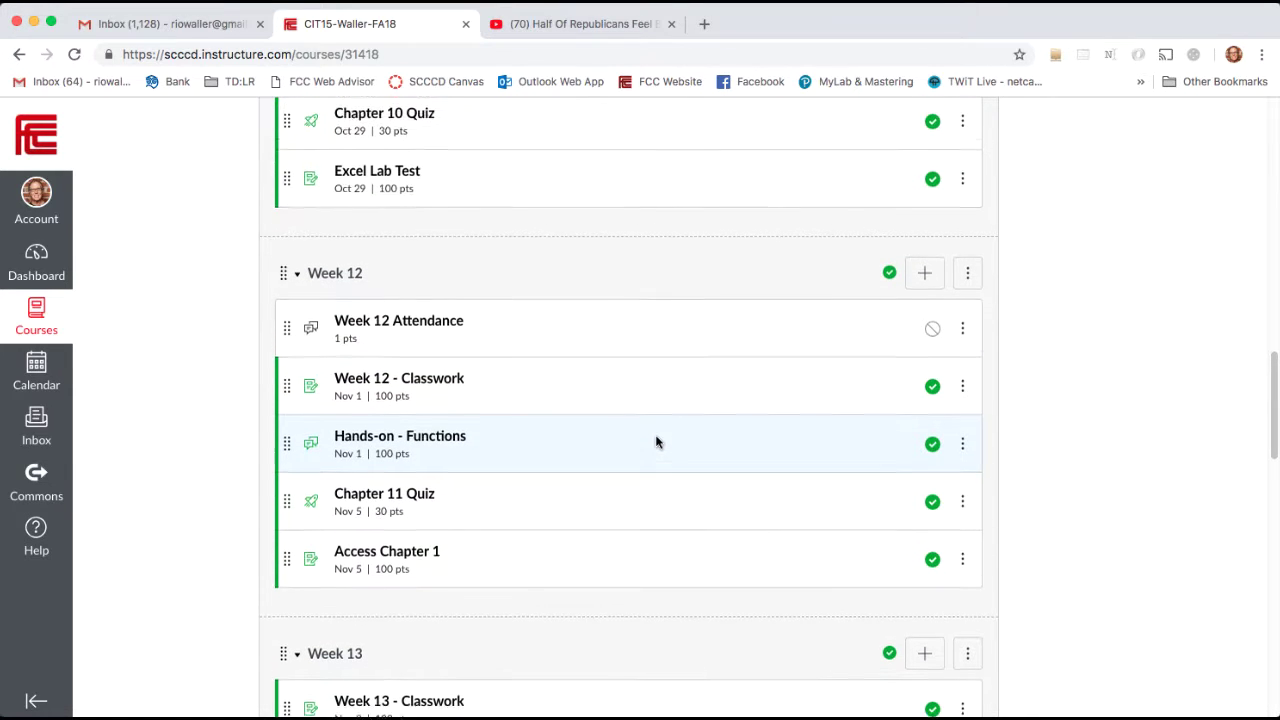
scroll(656, 442, "down", 3)
scroll(656, 442, "up", 5)
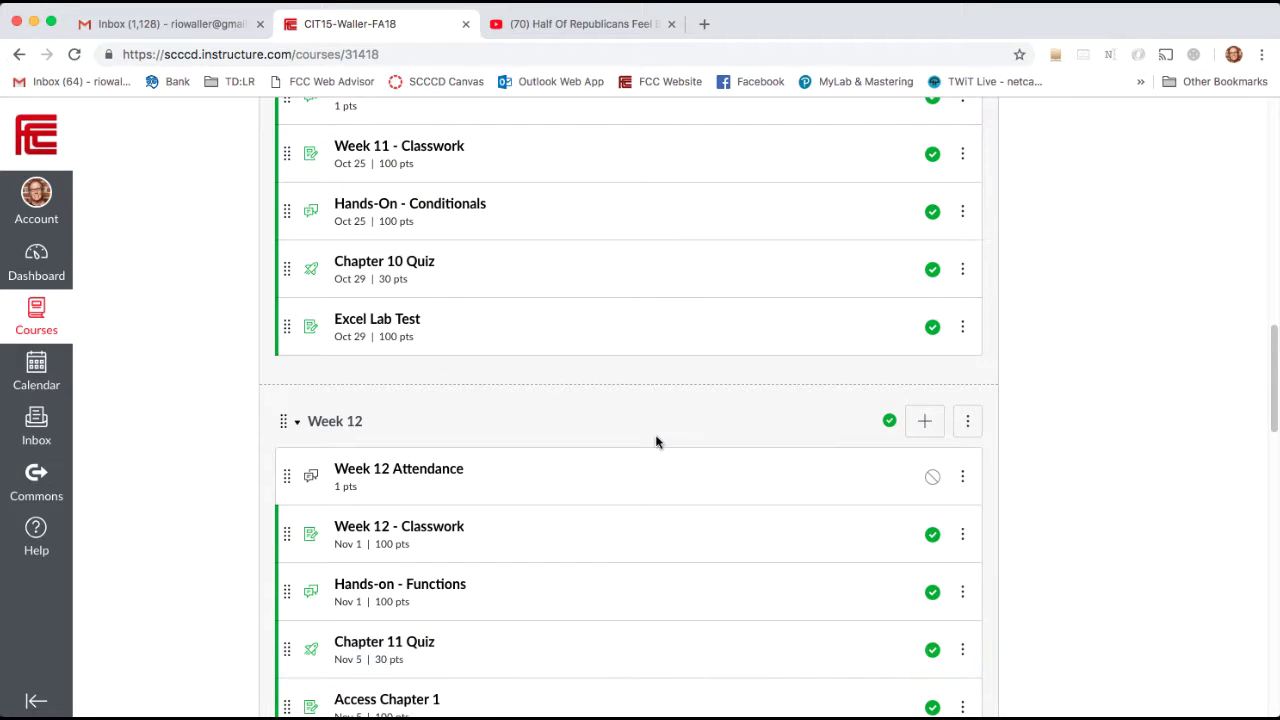
scroll(656, 442, "down", 3)
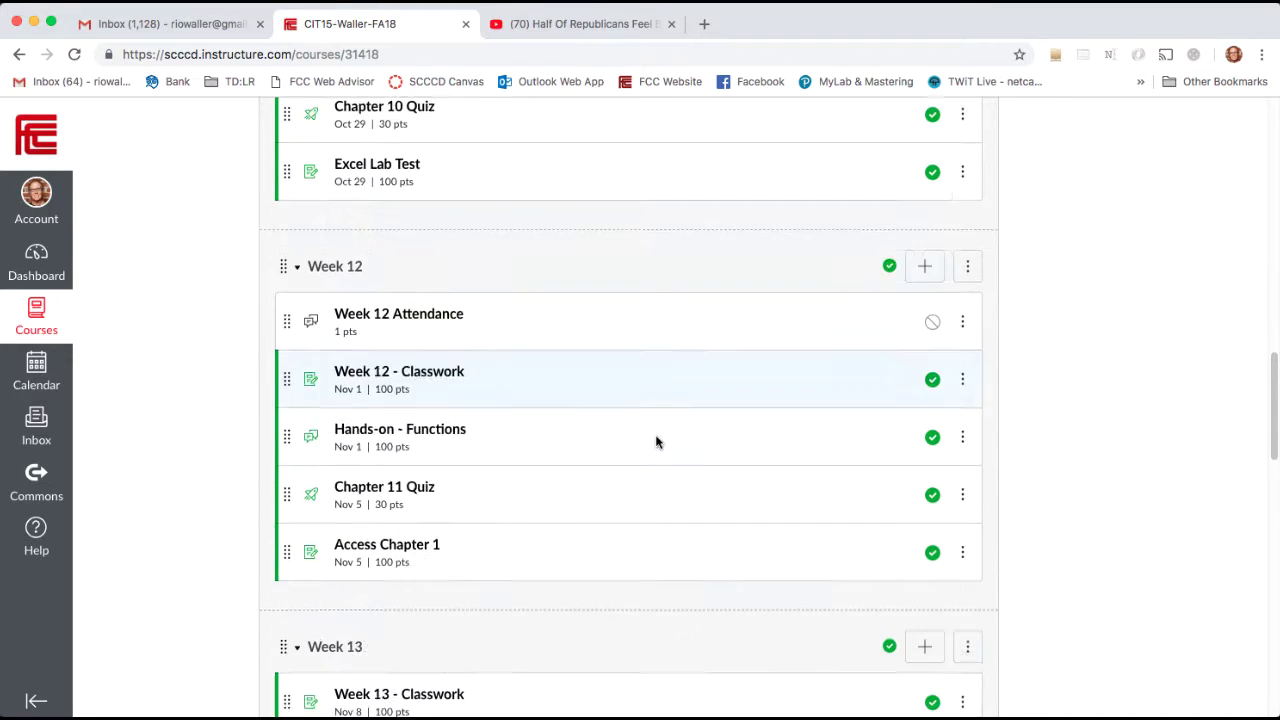
scroll(656, 442, "up", 5)
scroll(658, 443, "down", 2)
scroll(658, 443, "down", 2)
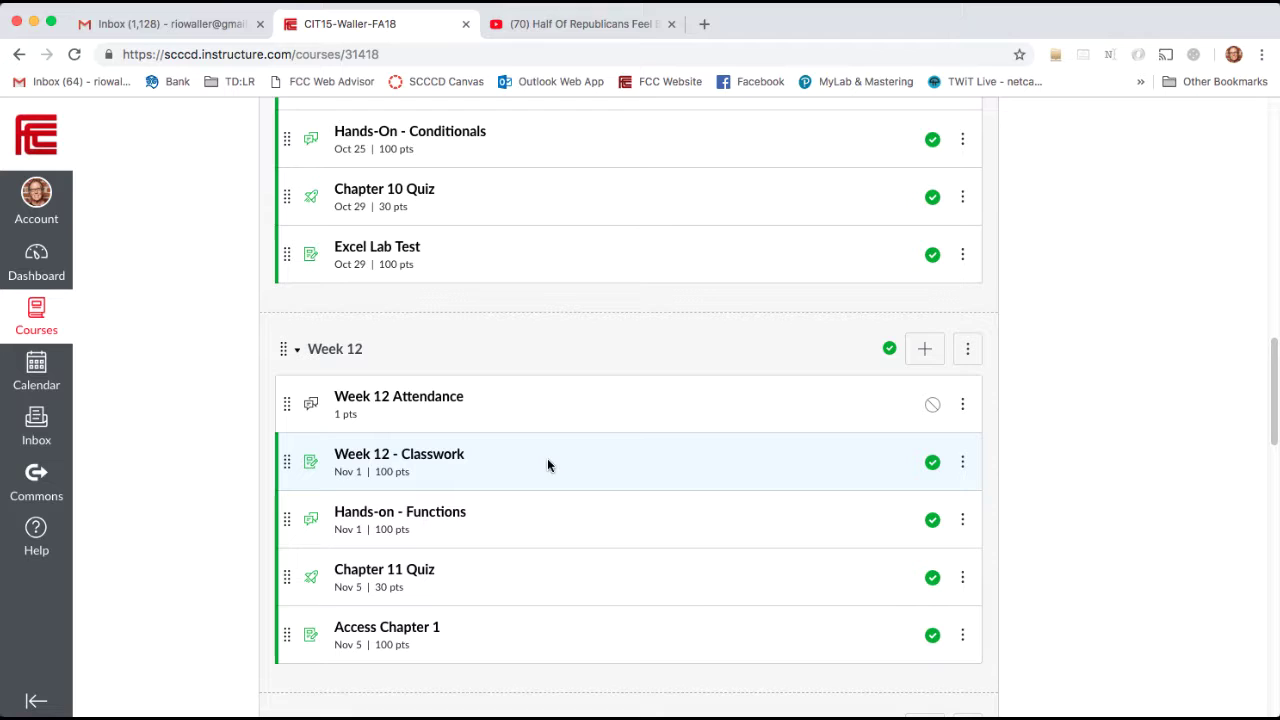
scroll(517, 468, "up", 1)
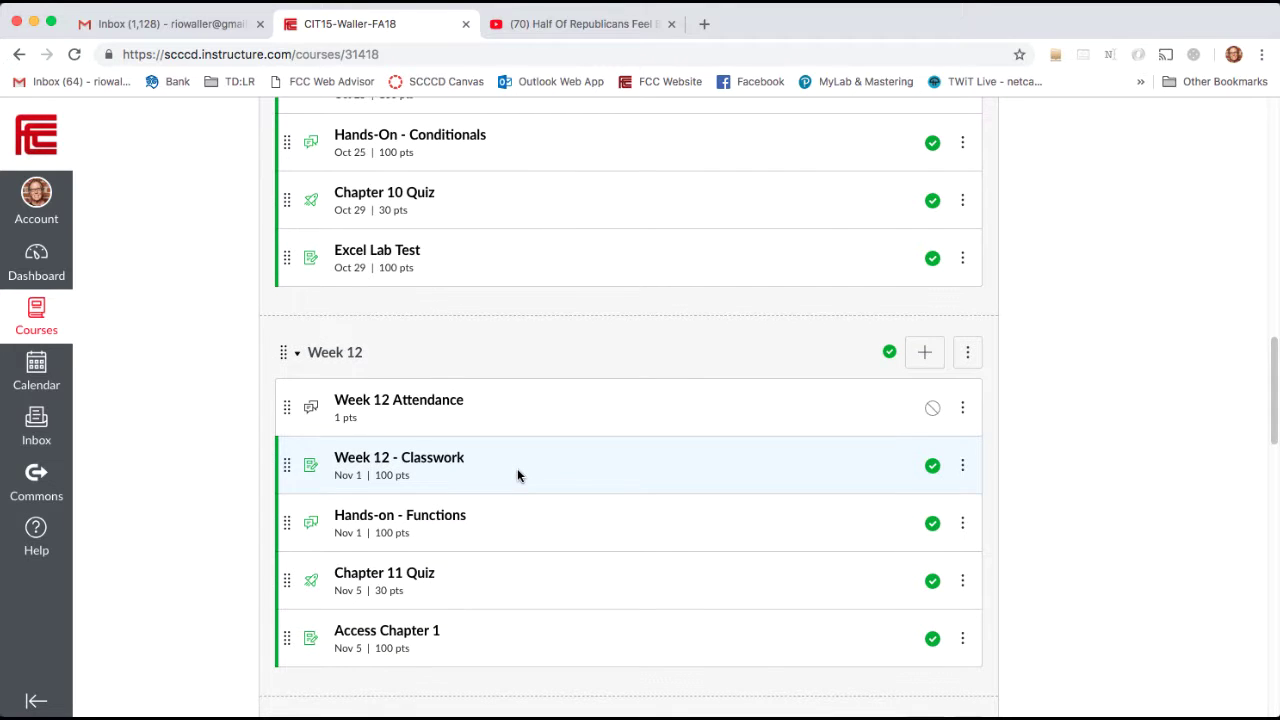
- Open the Canvas calendar in a new browser tab and review the October 2018 coursework through the end of the month
right_click(31, 375)
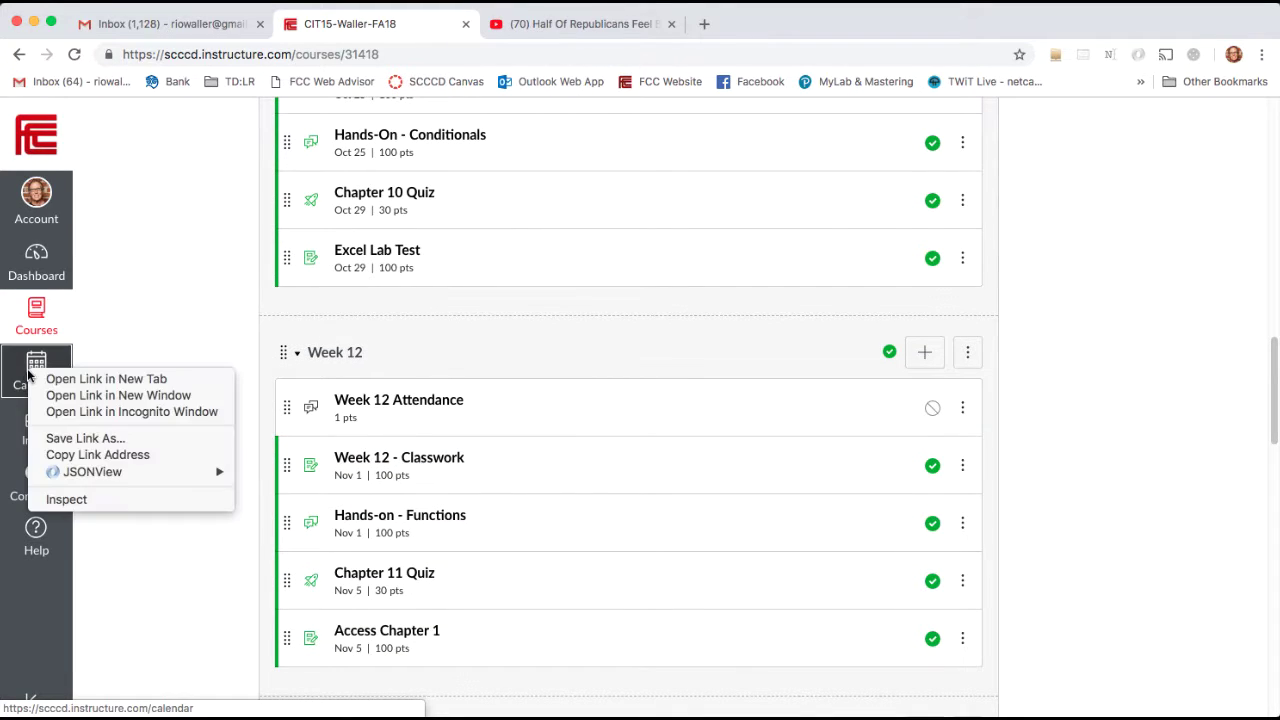
left_click(100, 382)
left_click(543, 27)
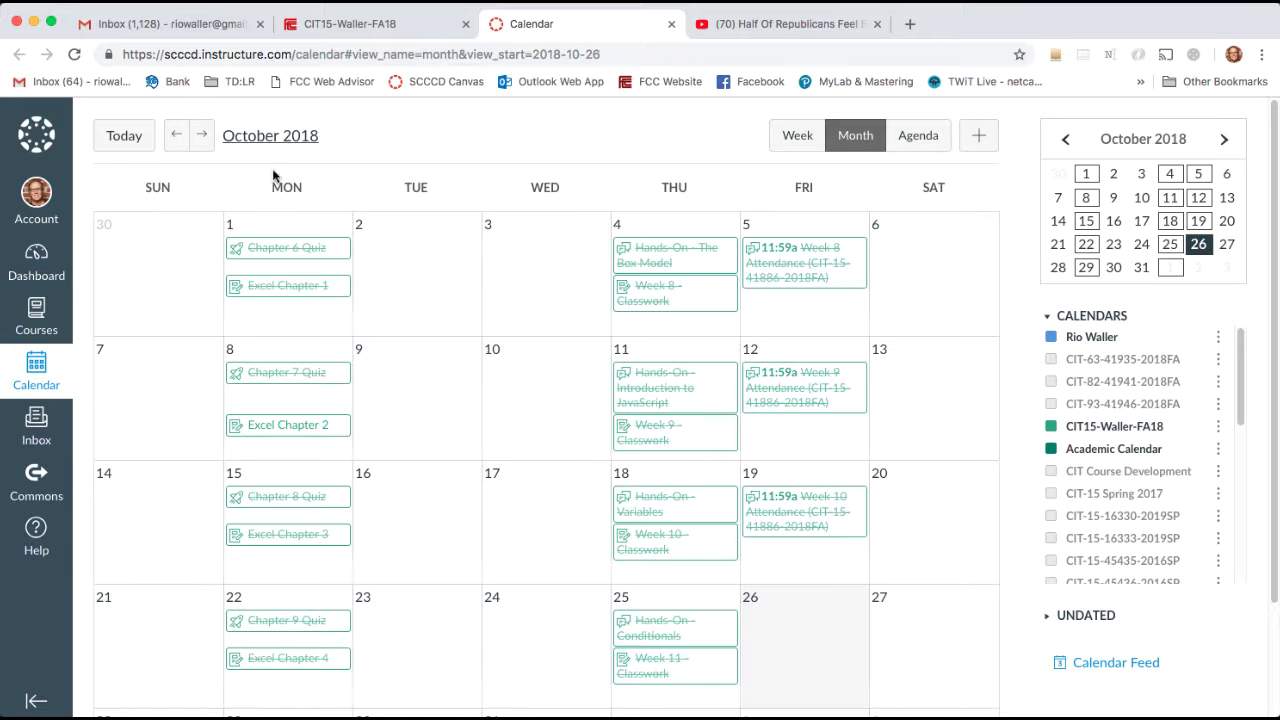
scroll(480, 434, "down", 1)
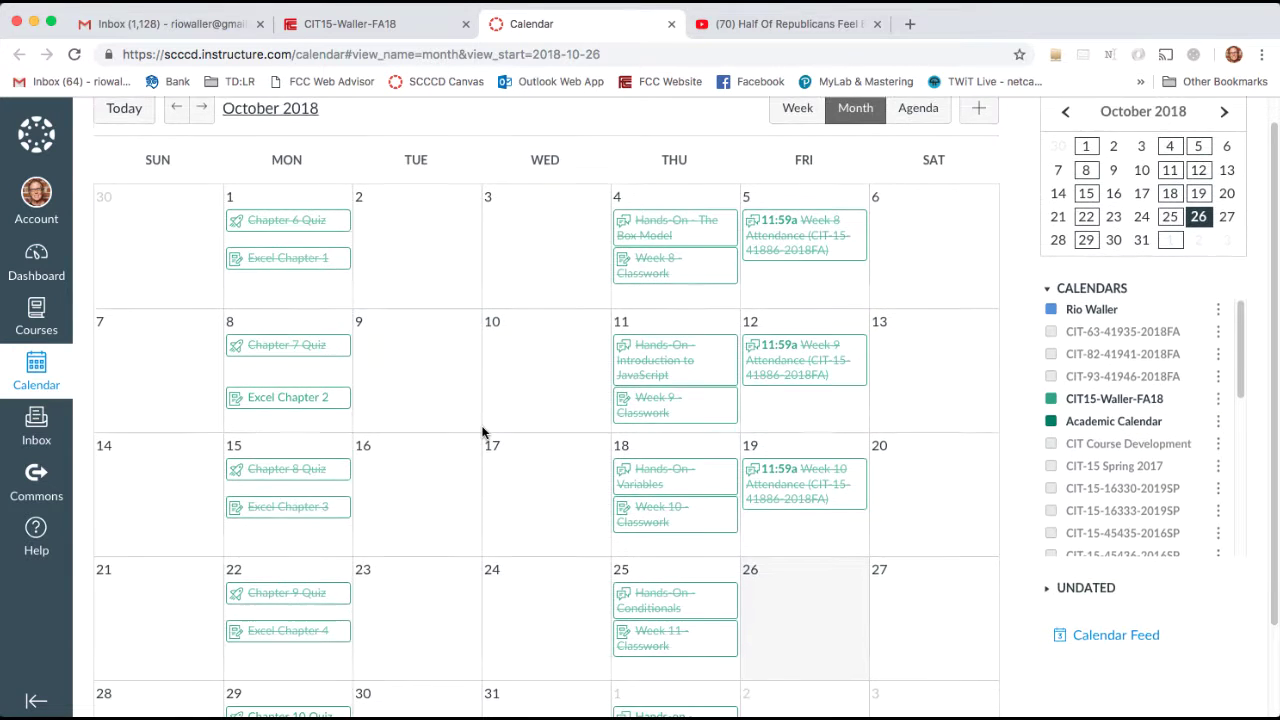
scroll(482, 432, "down", 3)
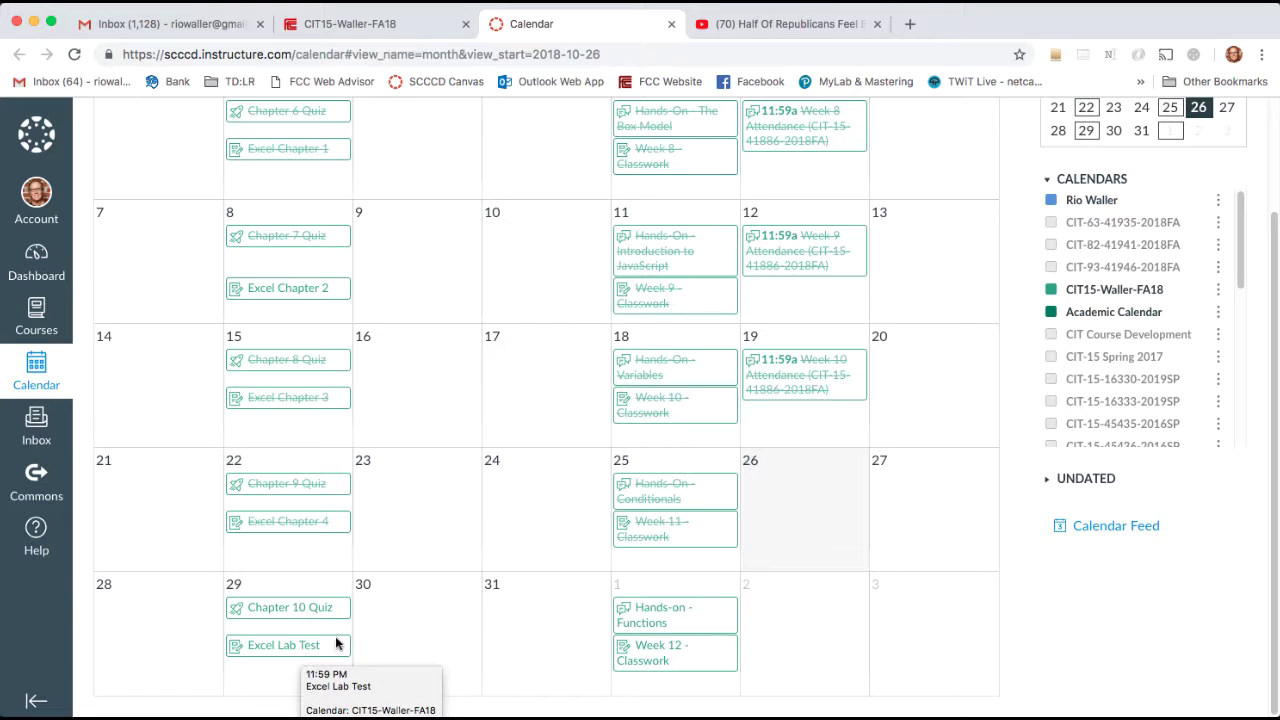
- Show November 2018 in the calendar and review the assignments, quizzes and campus closures listed there
scroll(528, 600, "up", 3)
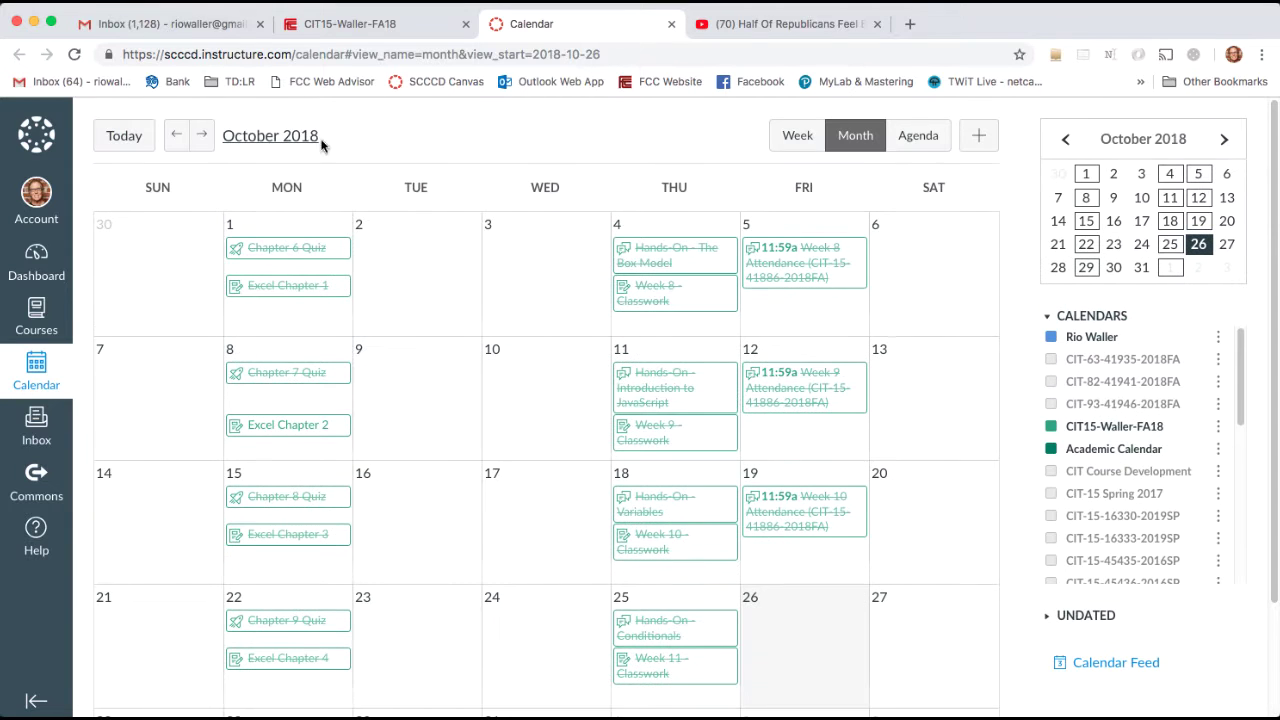
left_click(199, 139)
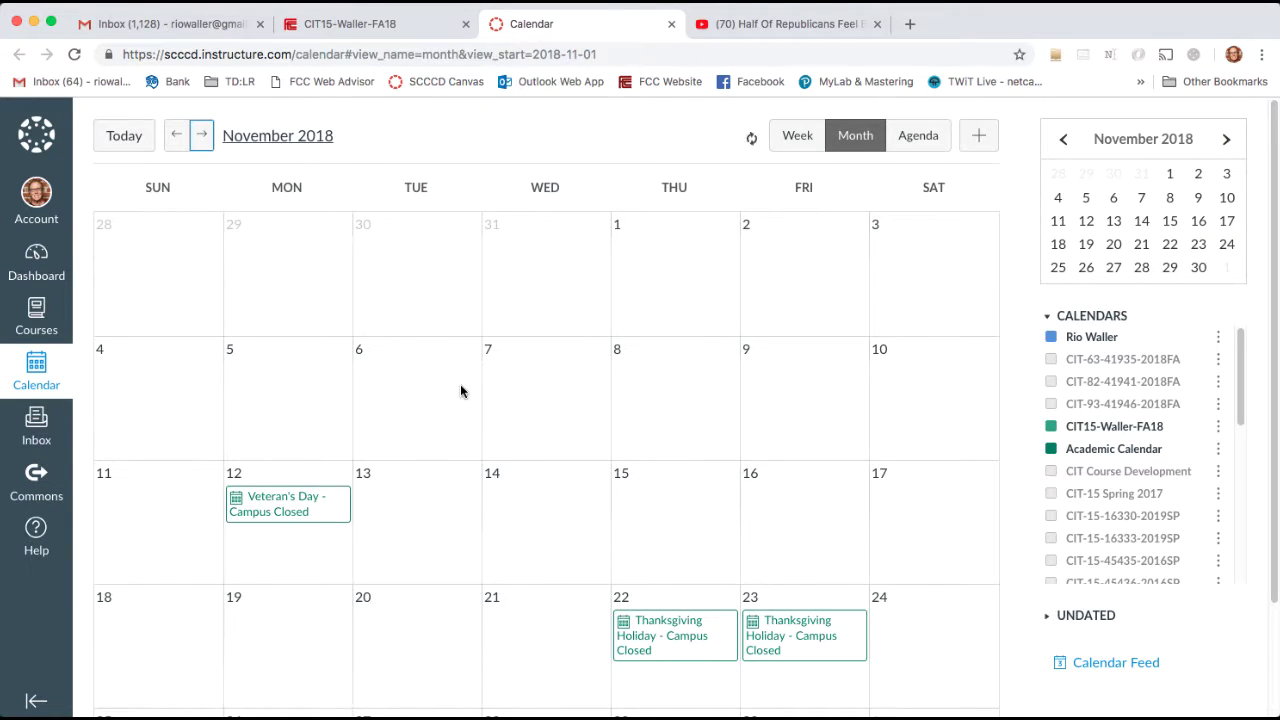
scroll(461, 389, "down", 2)
scroll(461, 389, "down", 1)
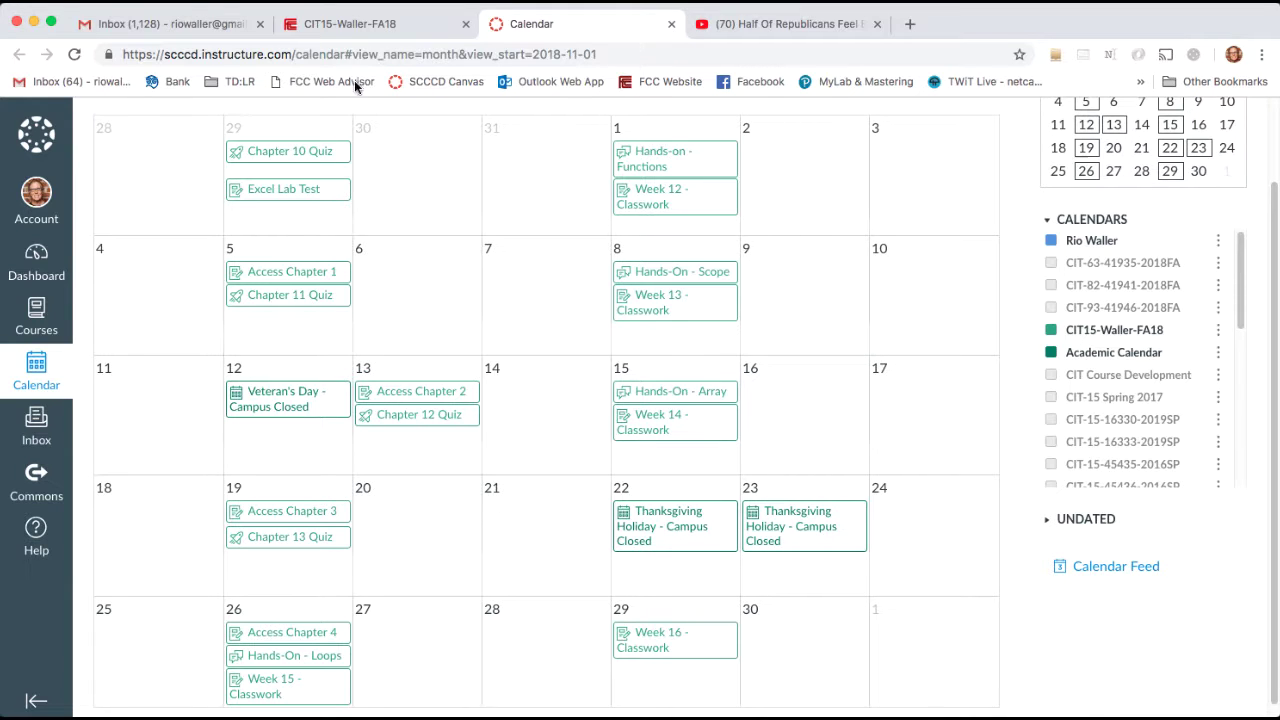
- Show December 2018 in the calendar and review the remaining classwork, the Access Lab Test and the Final
scroll(440, 367, "up", 3)
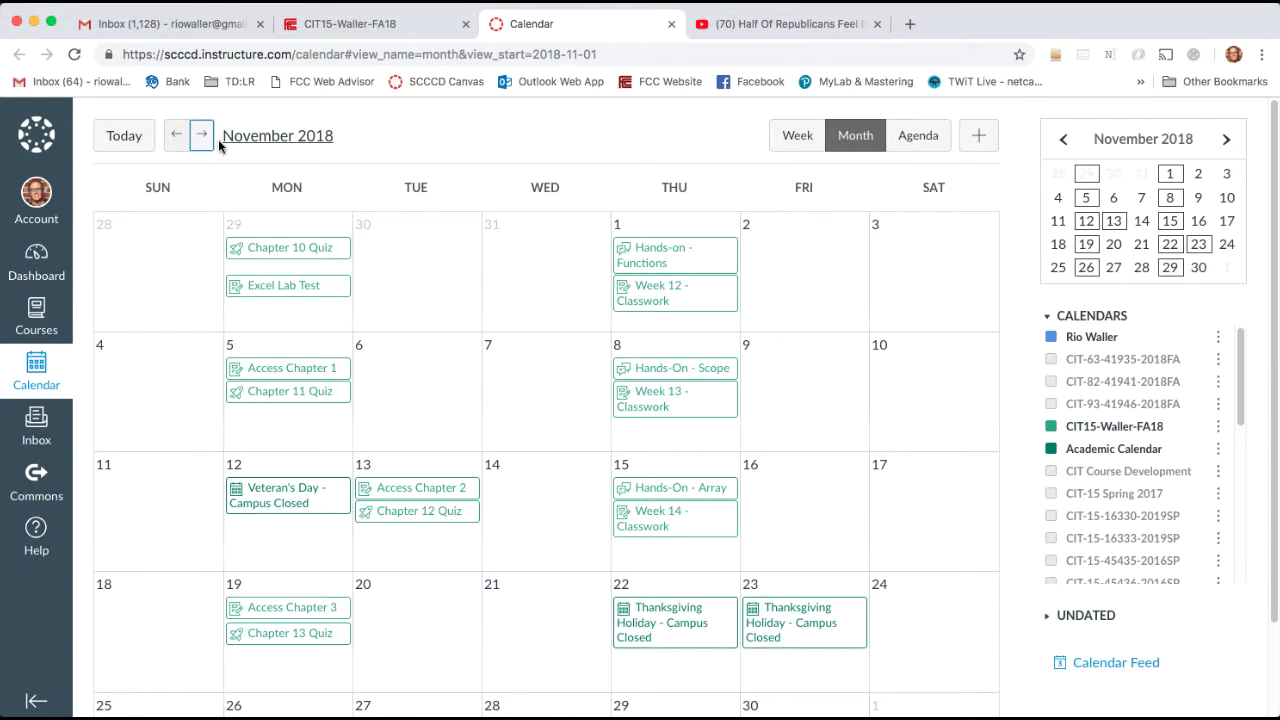
left_click(201, 135)
scroll(535, 417, "down", 1)
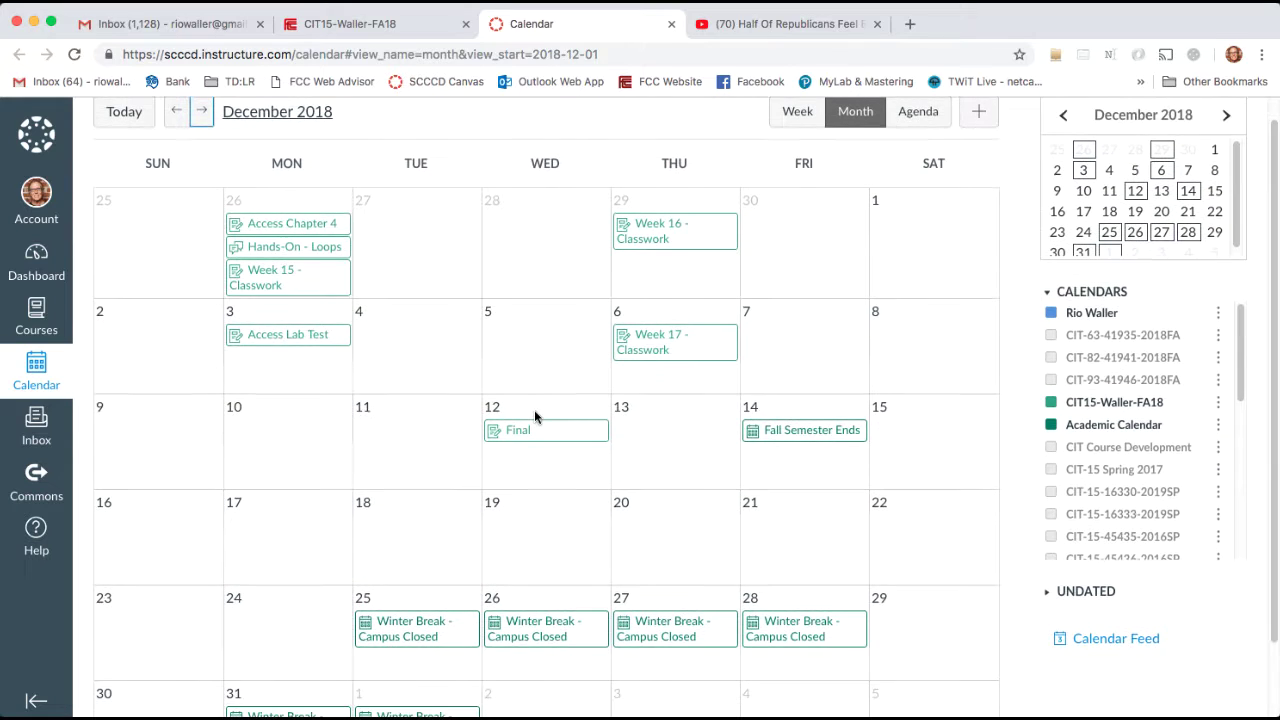
scroll(535, 417, "down", 1)
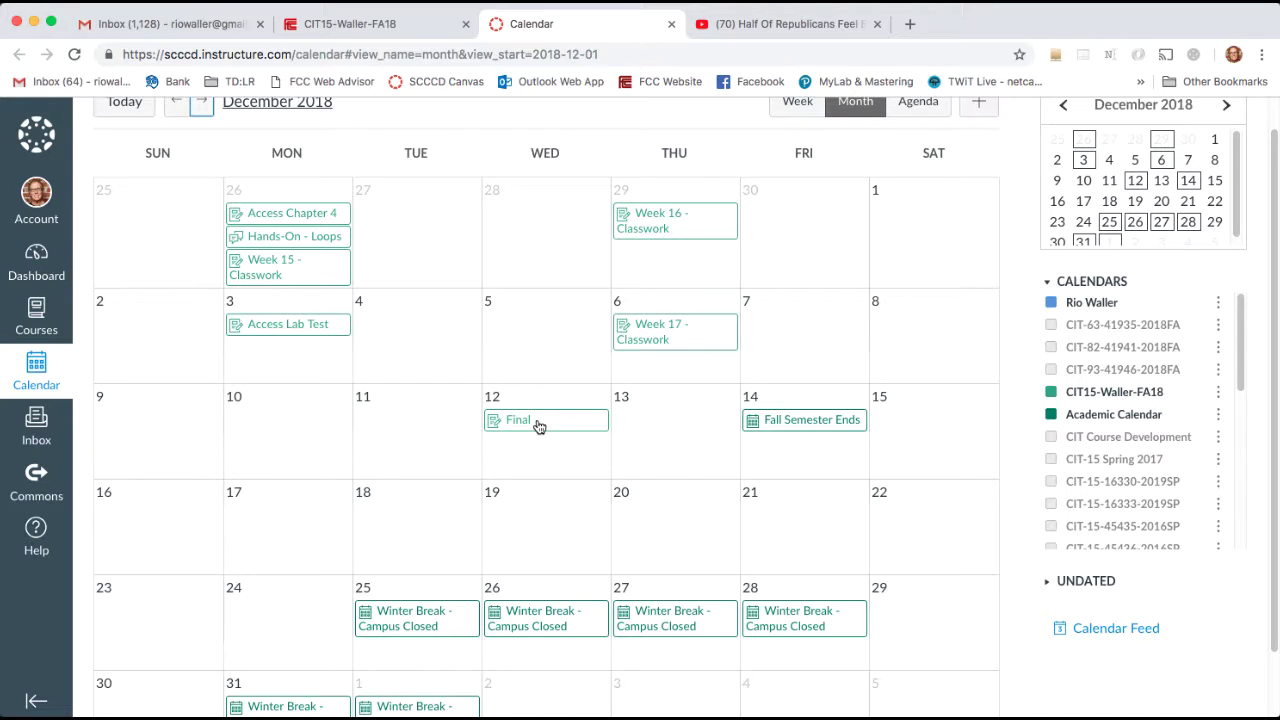
mouse_move(539, 427)
scroll(620, 434, "up", 2)
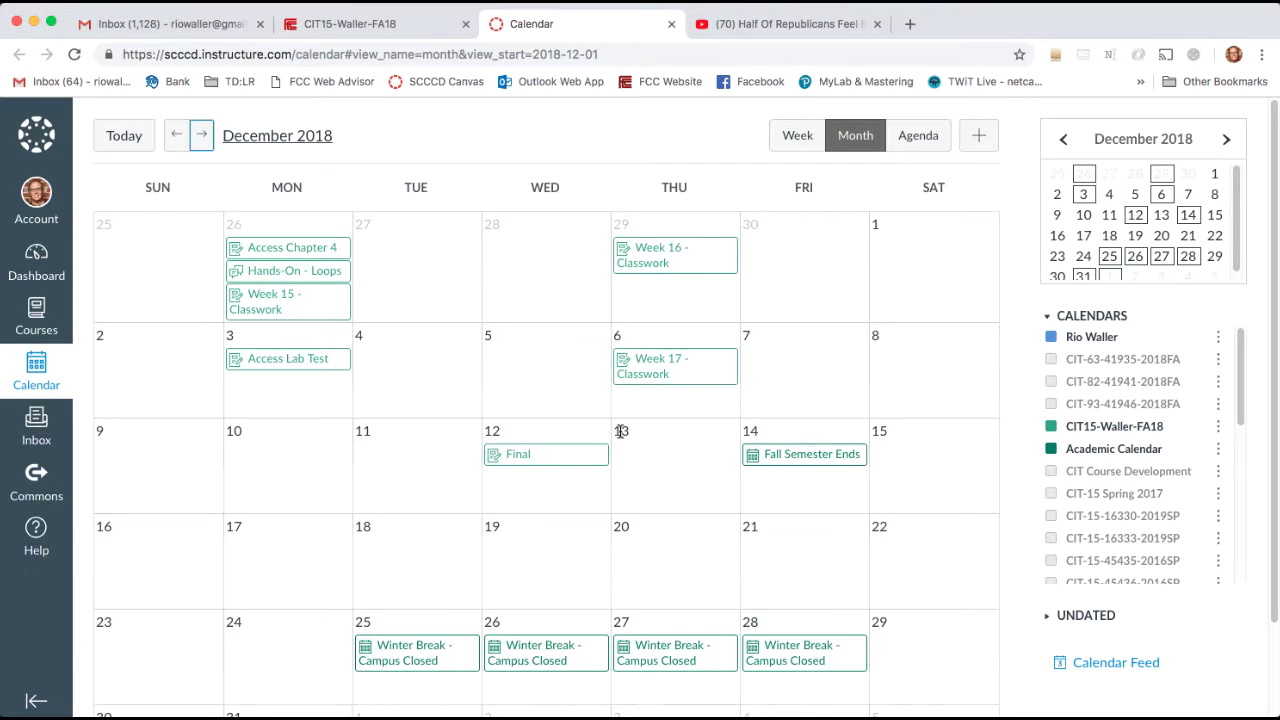
- Return to the CIT15 course page and examine the Week 12 module's items and due dates alongside the neighbouring Week 11 and Week 13 modules
left_click(385, 20)
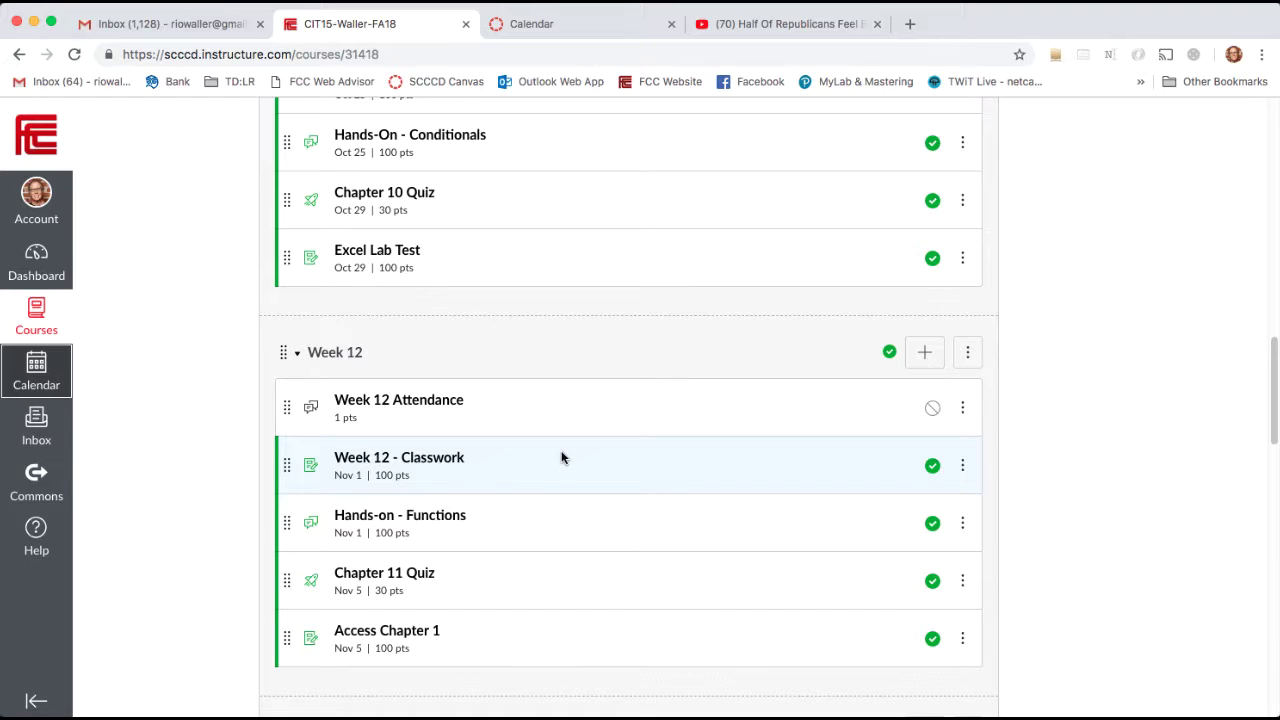
scroll(532, 429, "down", 3)
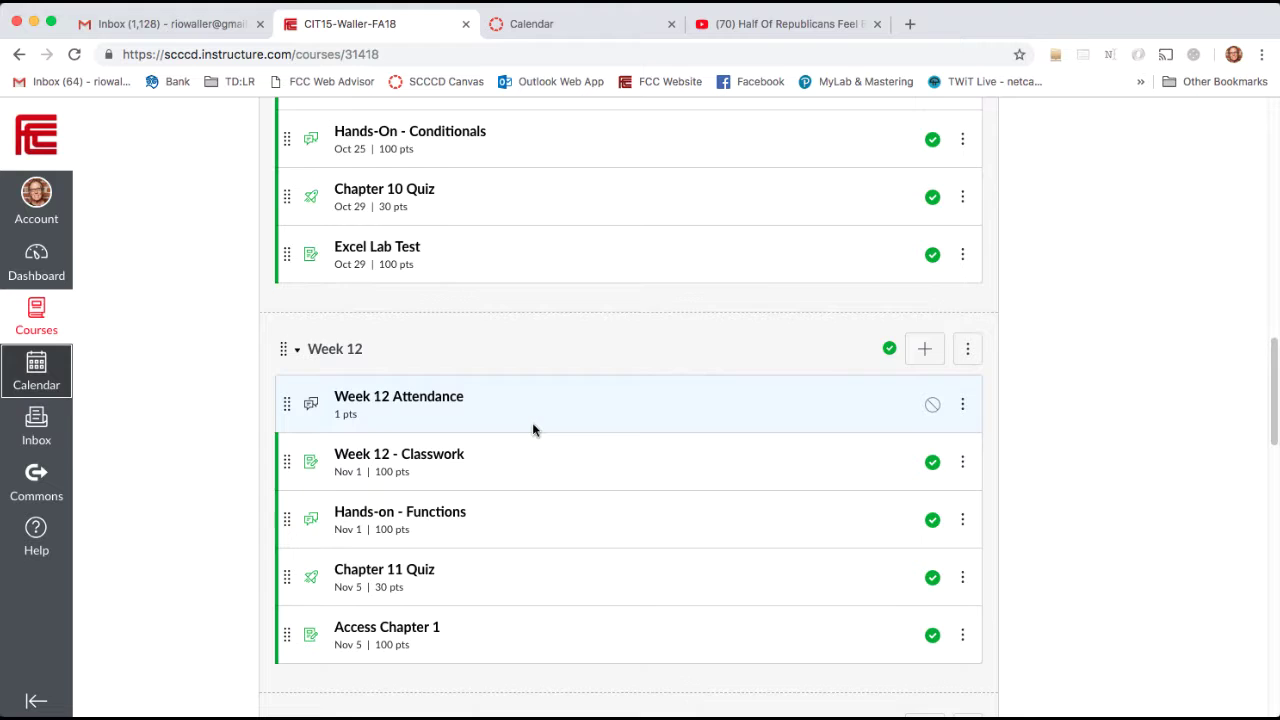
scroll(532, 429, "up", 1)
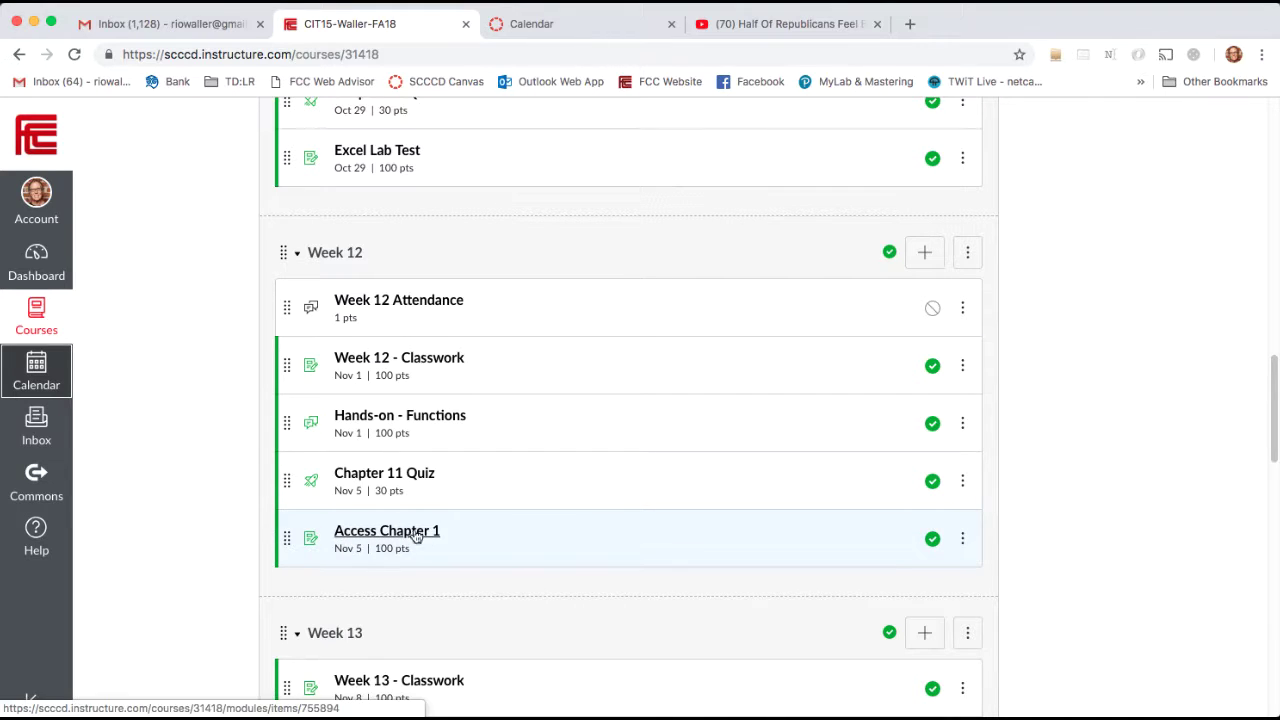
scroll(193, 464, "down", 2)
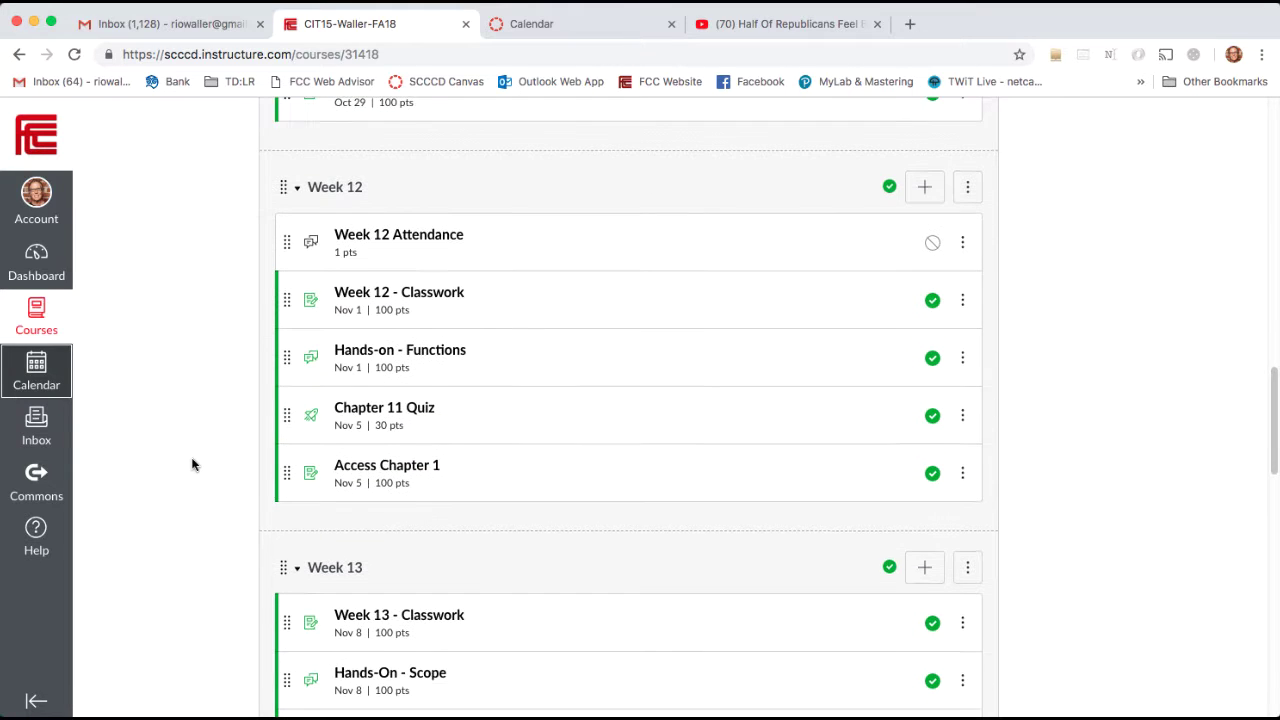
scroll(193, 464, "down", 2)
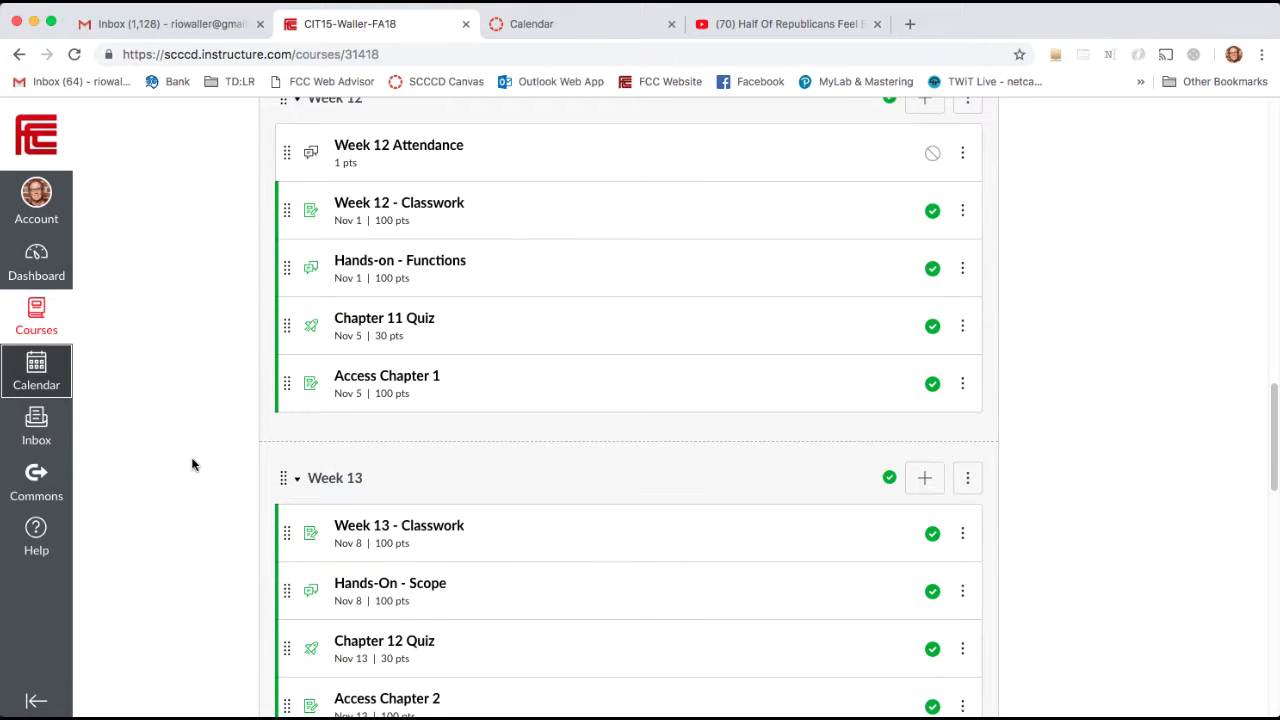
scroll(193, 464, "up", 8)
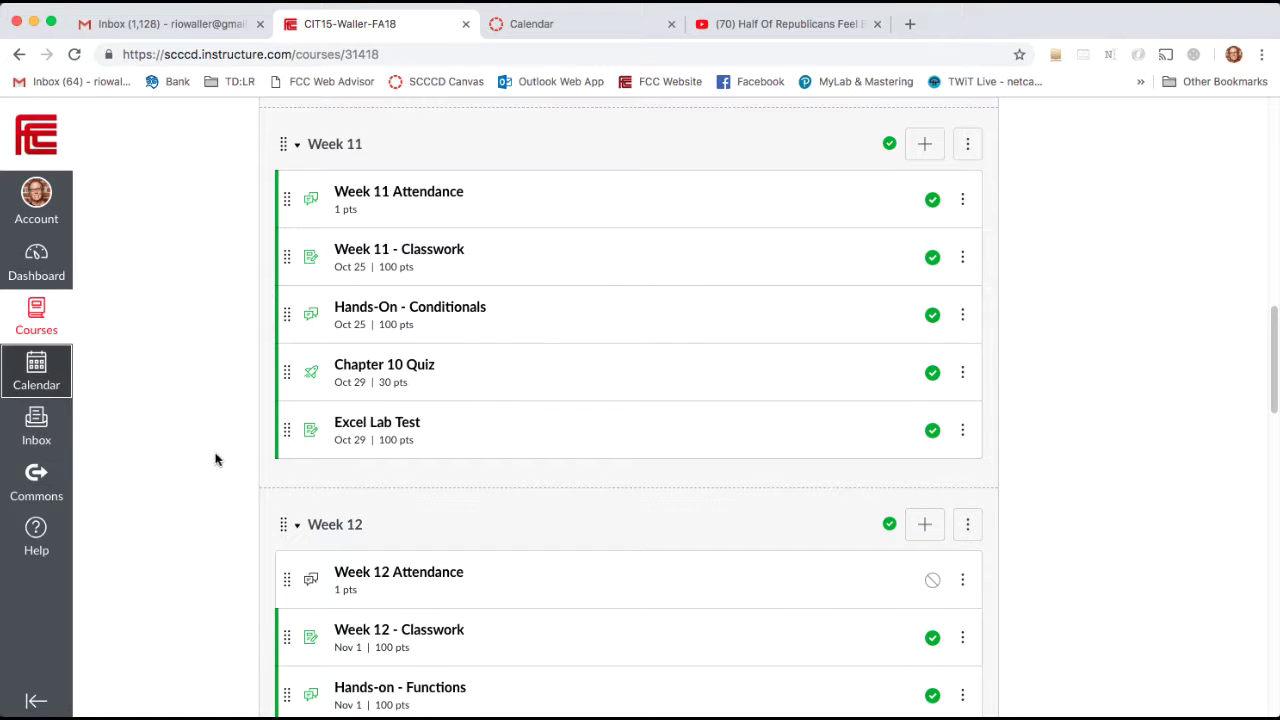
scroll(529, 451, "down", 5)
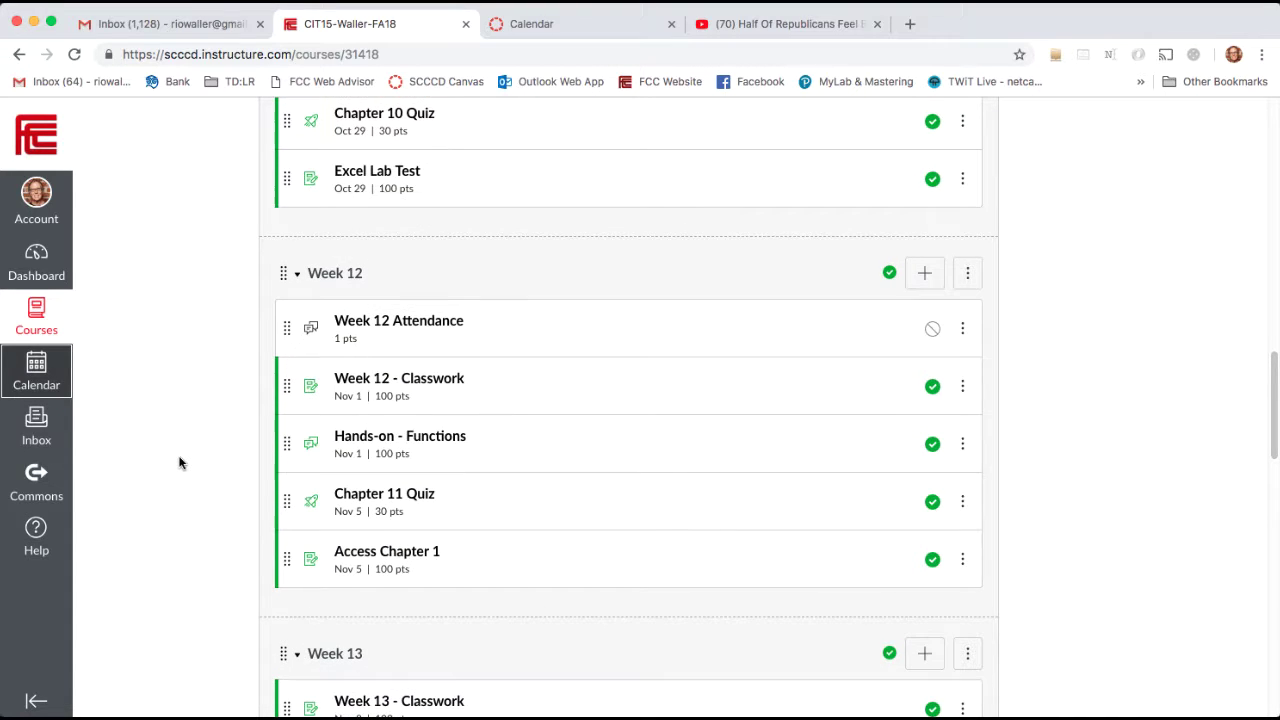
scroll(180, 462, "up", 1)
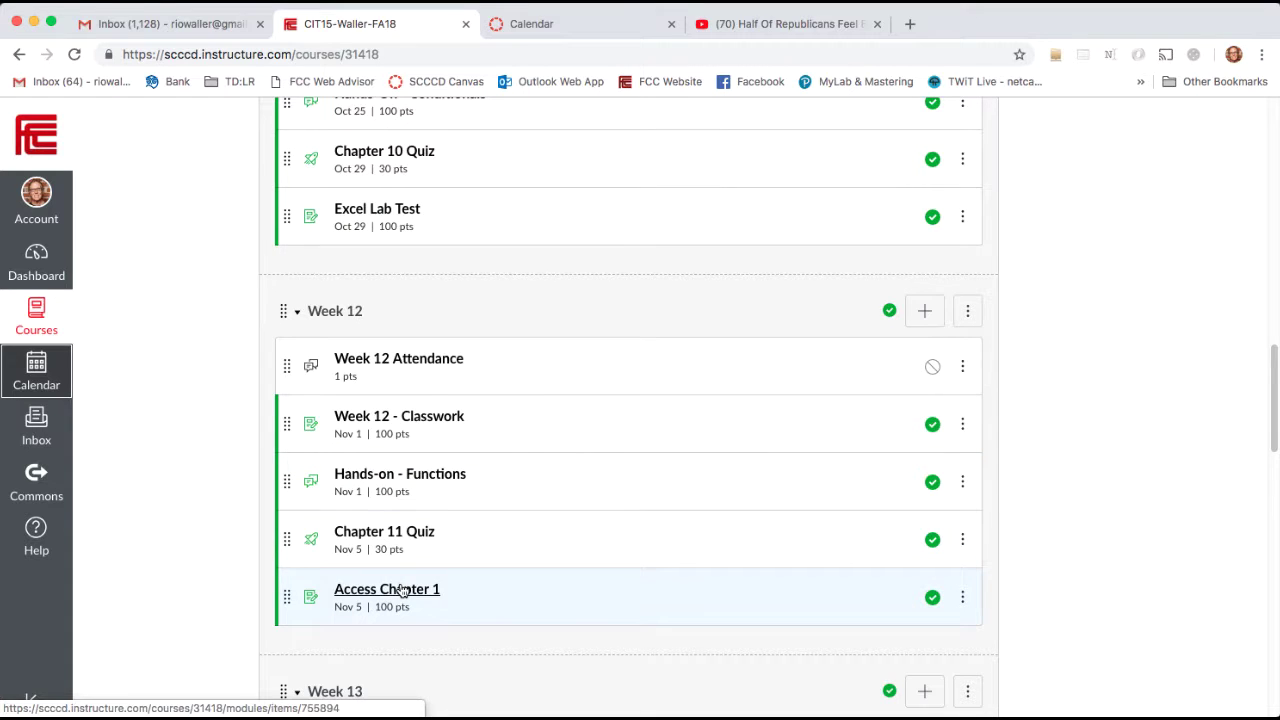
scroll(536, 578, "down", 1)
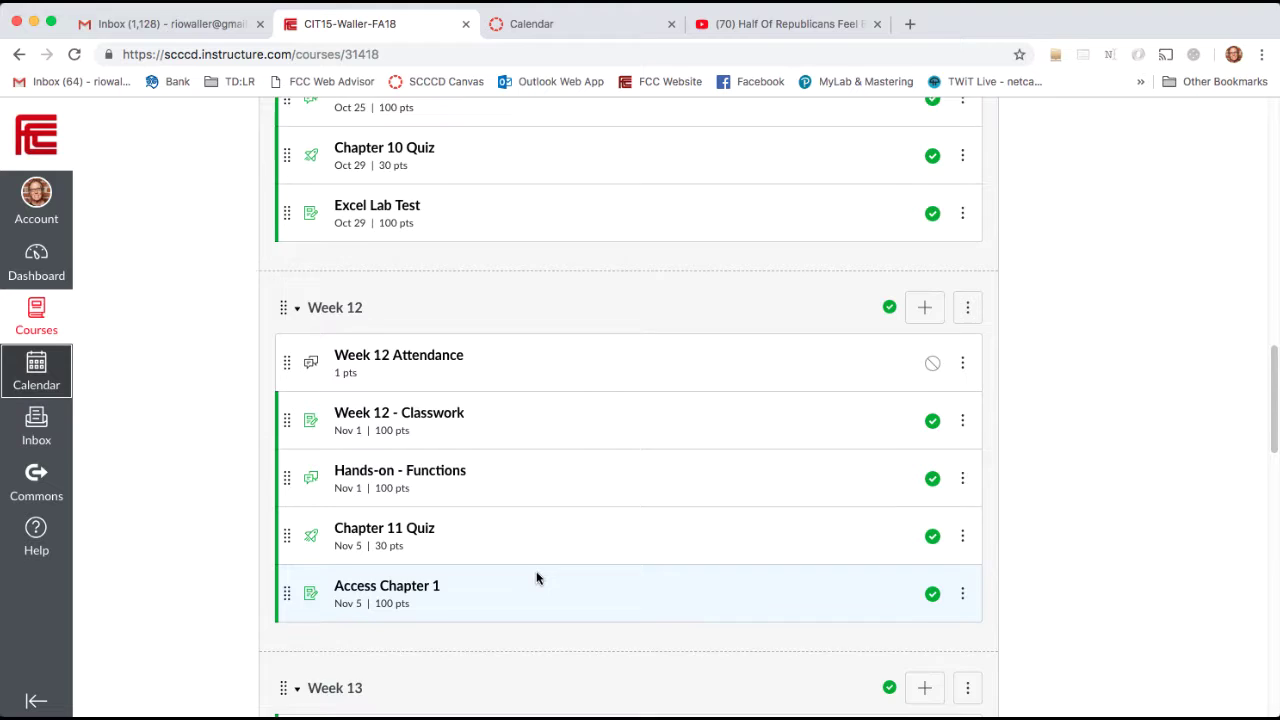
scroll(536, 578, "down", 1)
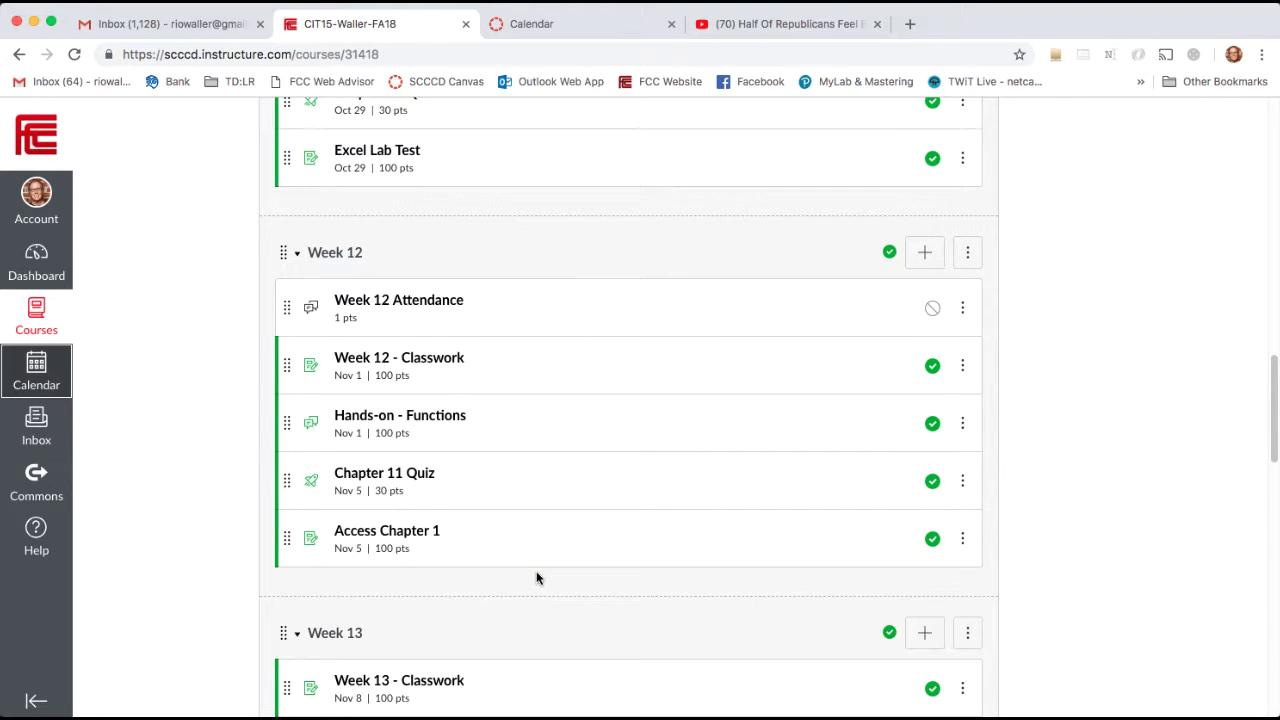
scroll(536, 578, "down", 5)
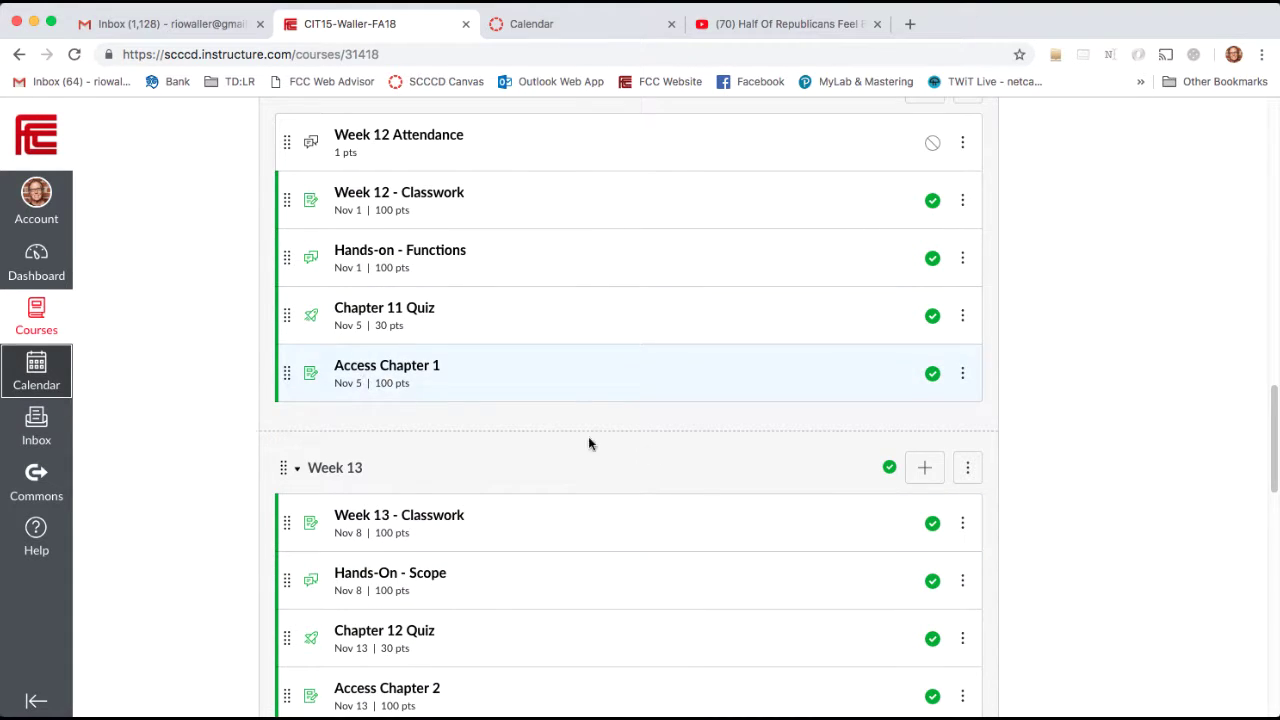
scroll(656, 456, "up", 4)
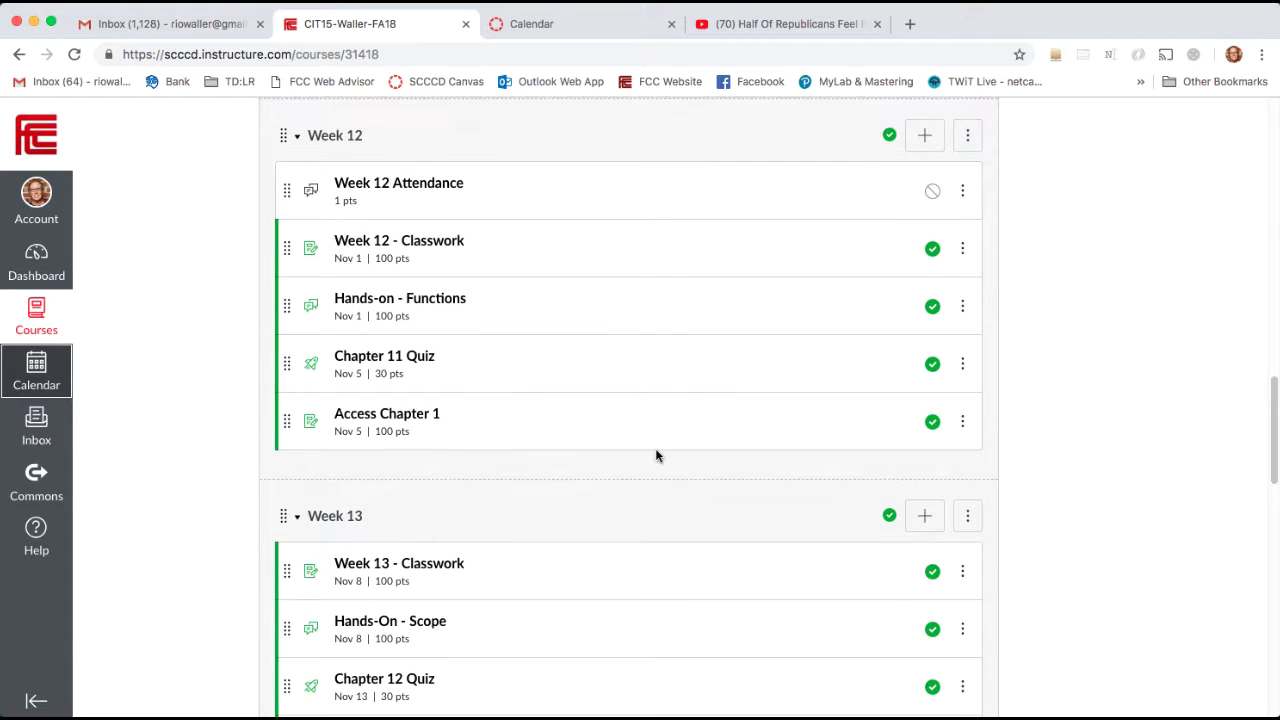
scroll(656, 456, "up", 5)
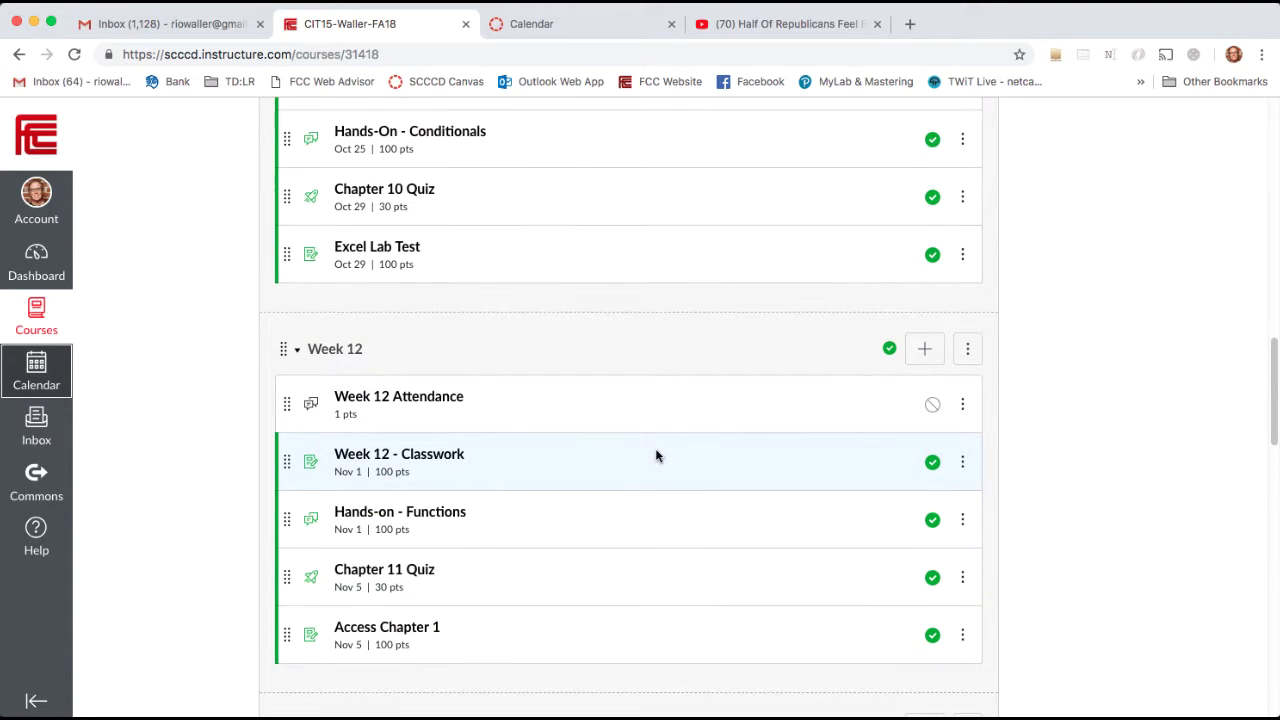
- Compare the Week 11 and Week 12 modules, examining the attendance, classwork, hands-on, quiz and Access Chapter 1 entries and their due dates
scroll(656, 456, "up", 1)
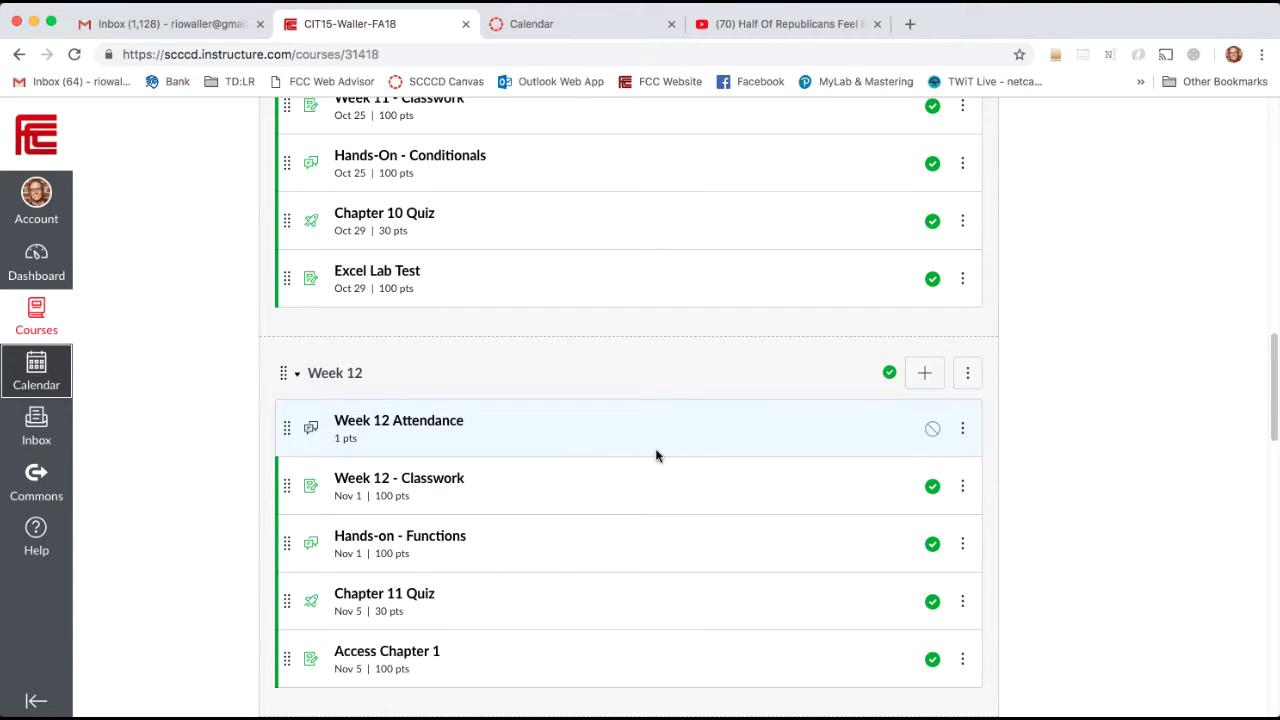
scroll(655, 456, "down", 1)
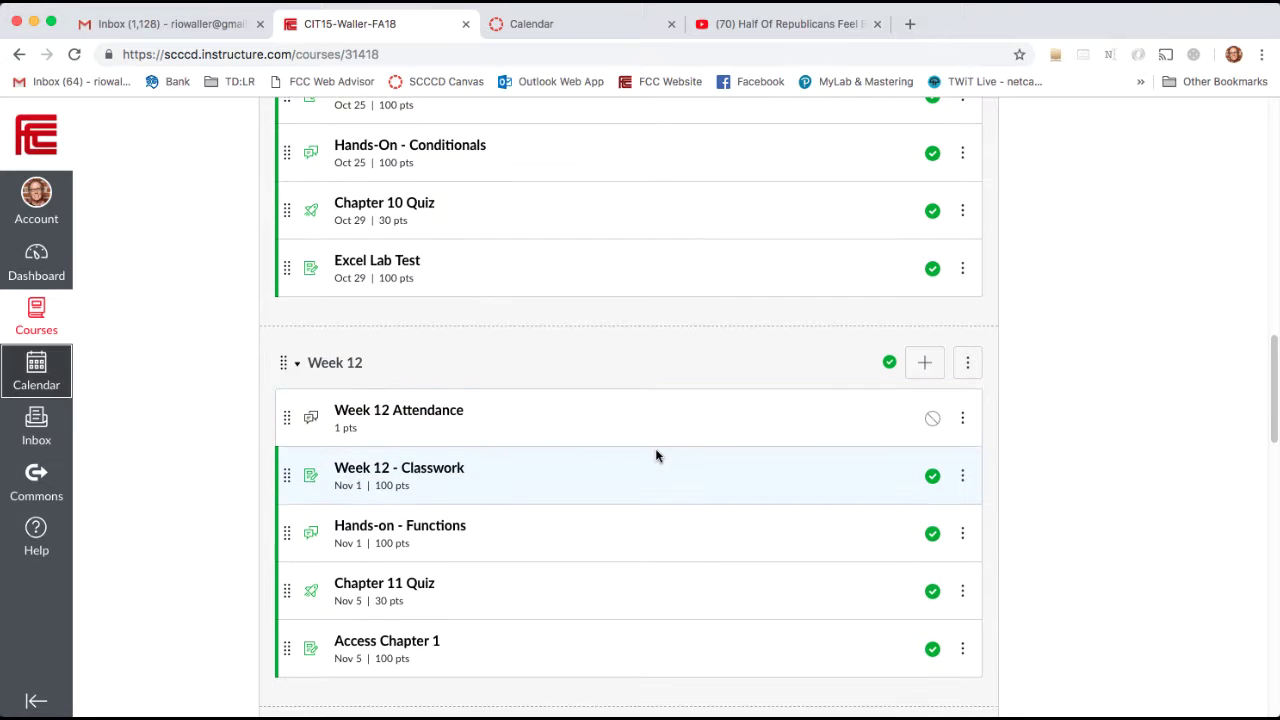
scroll(655, 456, "up", 4)
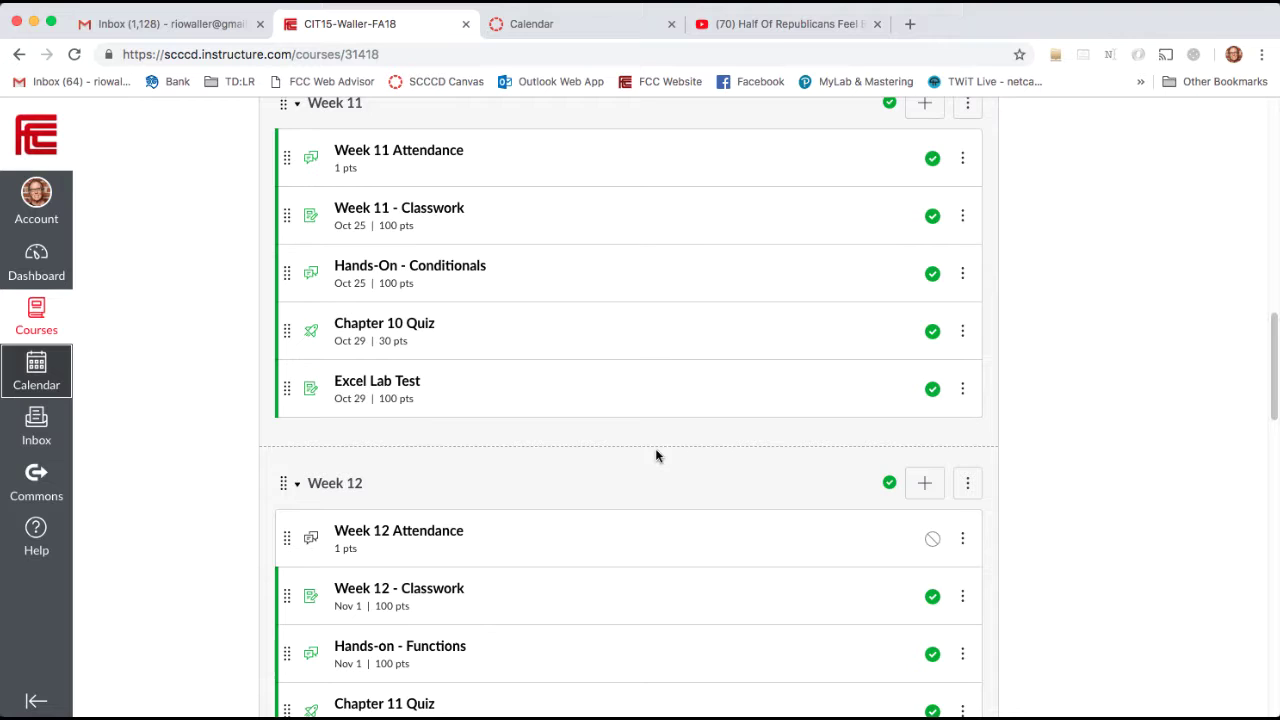
scroll(656, 456, "up", 1)
scroll(656, 456, "down", 3)
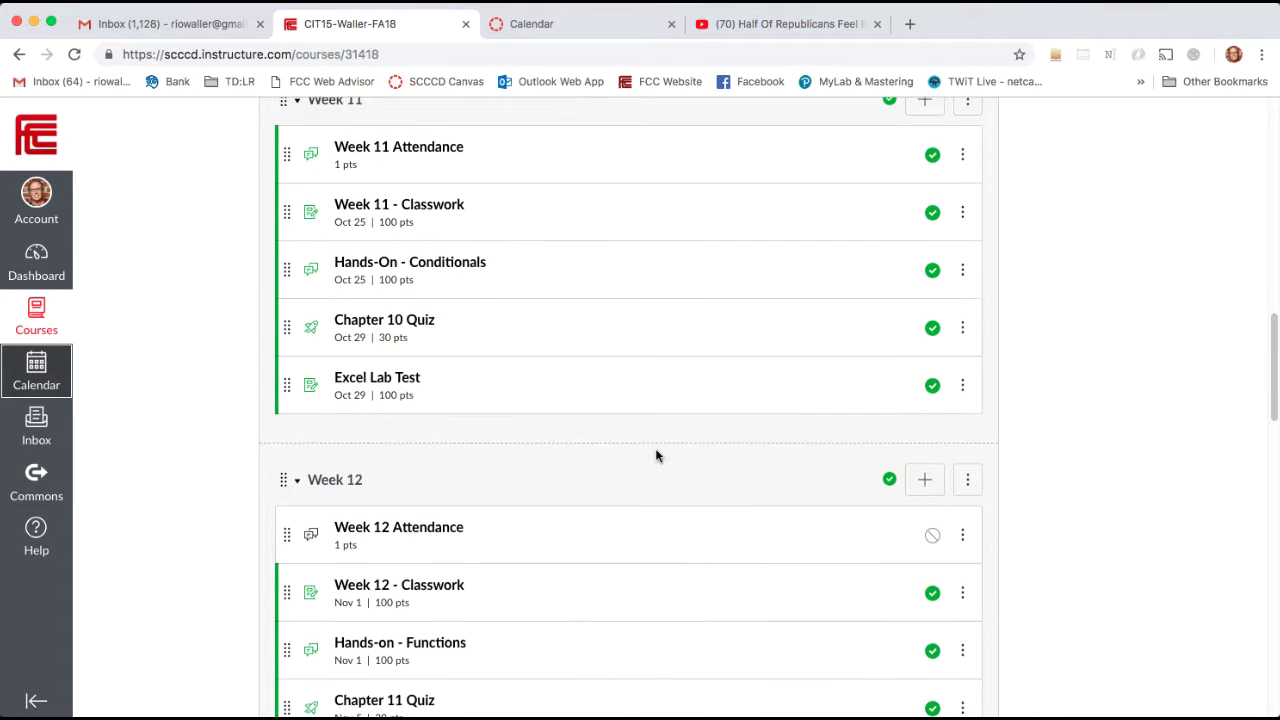
scroll(656, 444, "down", 5)
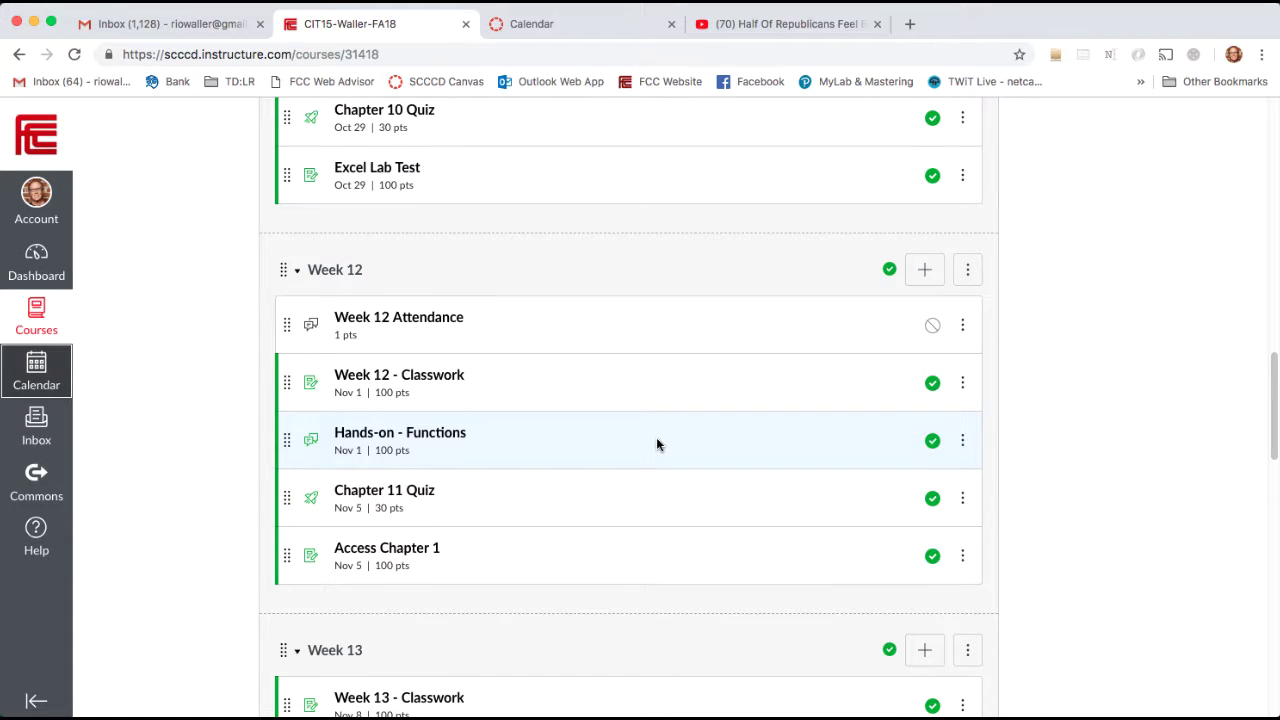
scroll(656, 444, "up", 1)
scroll(656, 444, "up", 1)
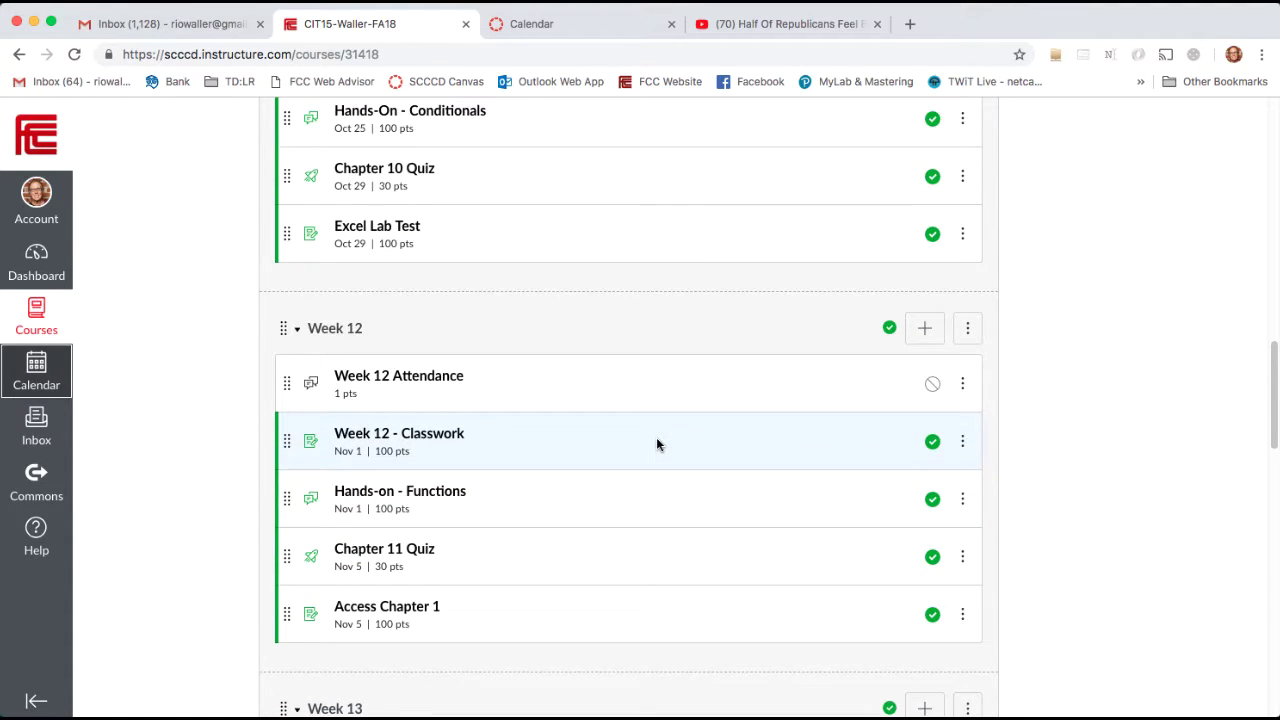
scroll(656, 444, "down", 2)
scroll(656, 444, "up", 1)
scroll(656, 444, "up", 2)
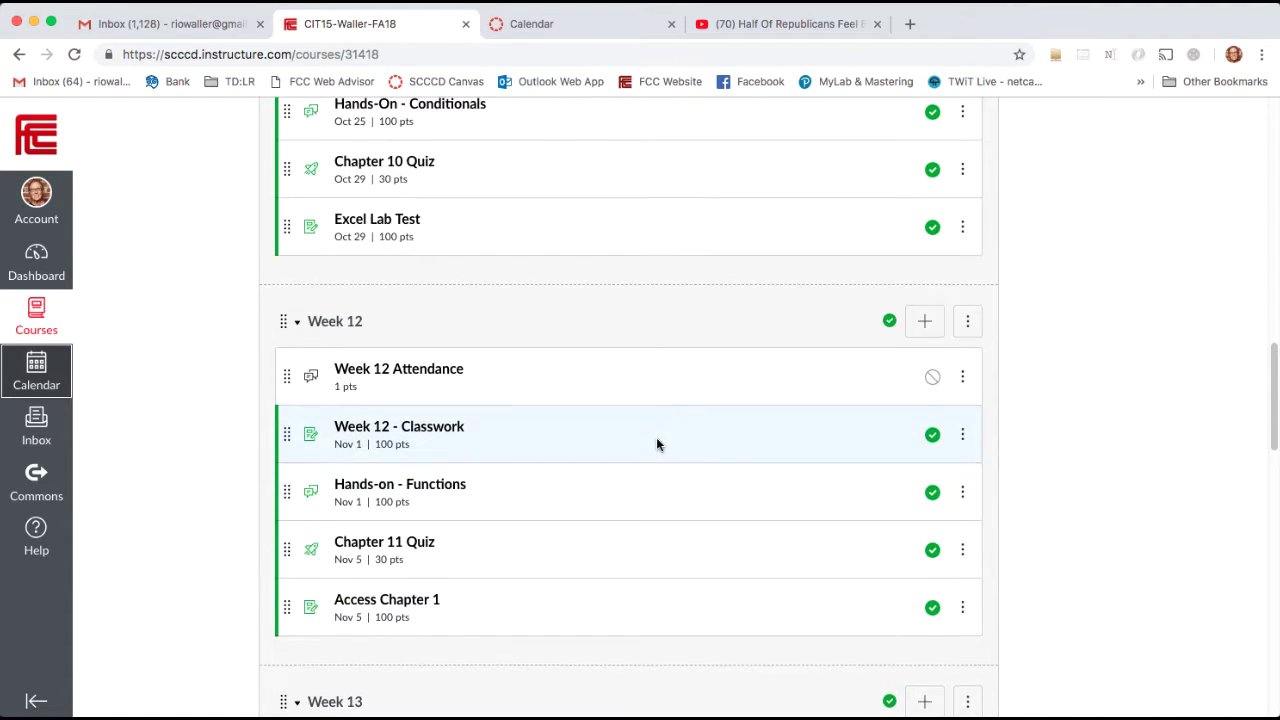
scroll(657, 440, "up", 1)
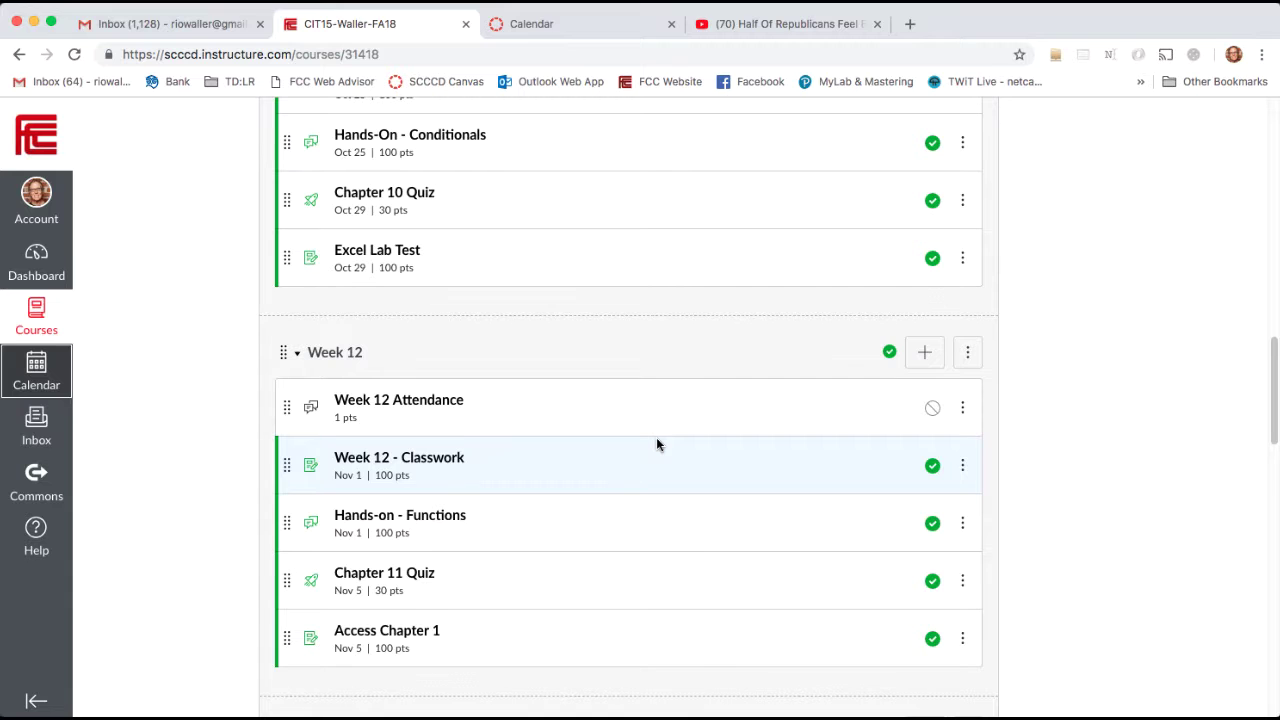
scroll(657, 444, "up", 1)
scroll(657, 444, "down", 1)
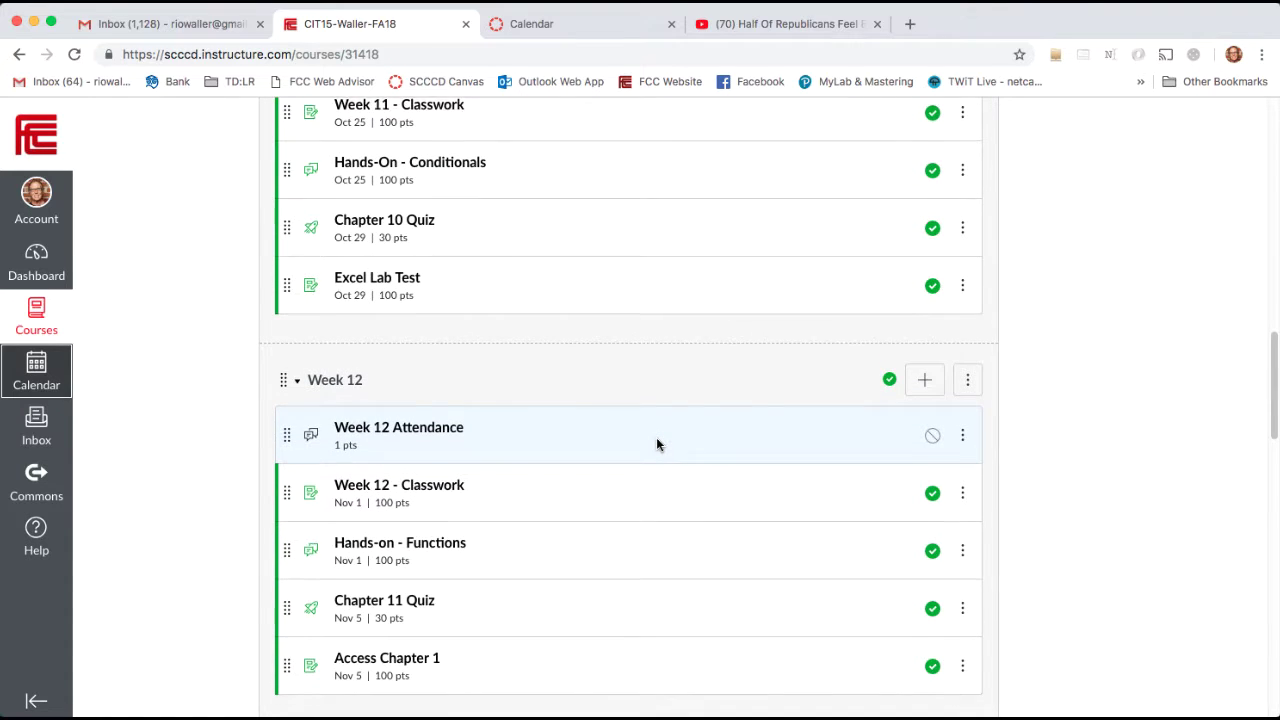
scroll(657, 444, "down", 1)
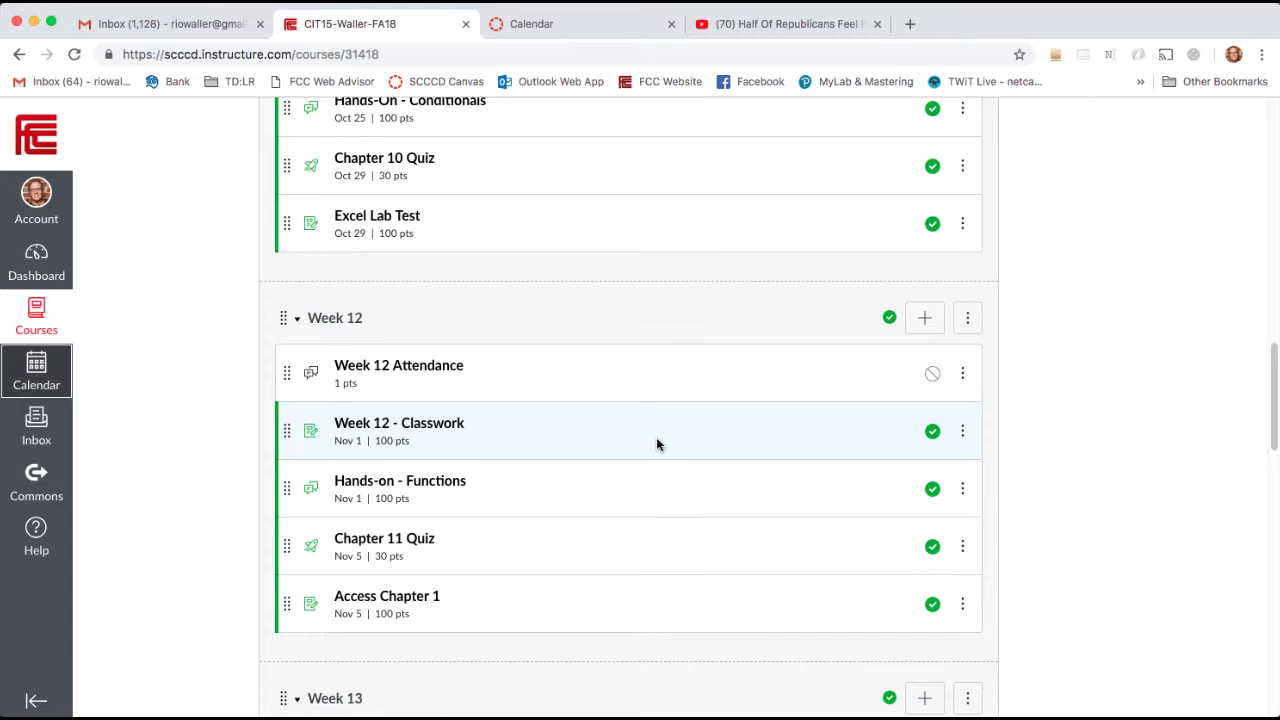
scroll(656, 444, "down", 2)
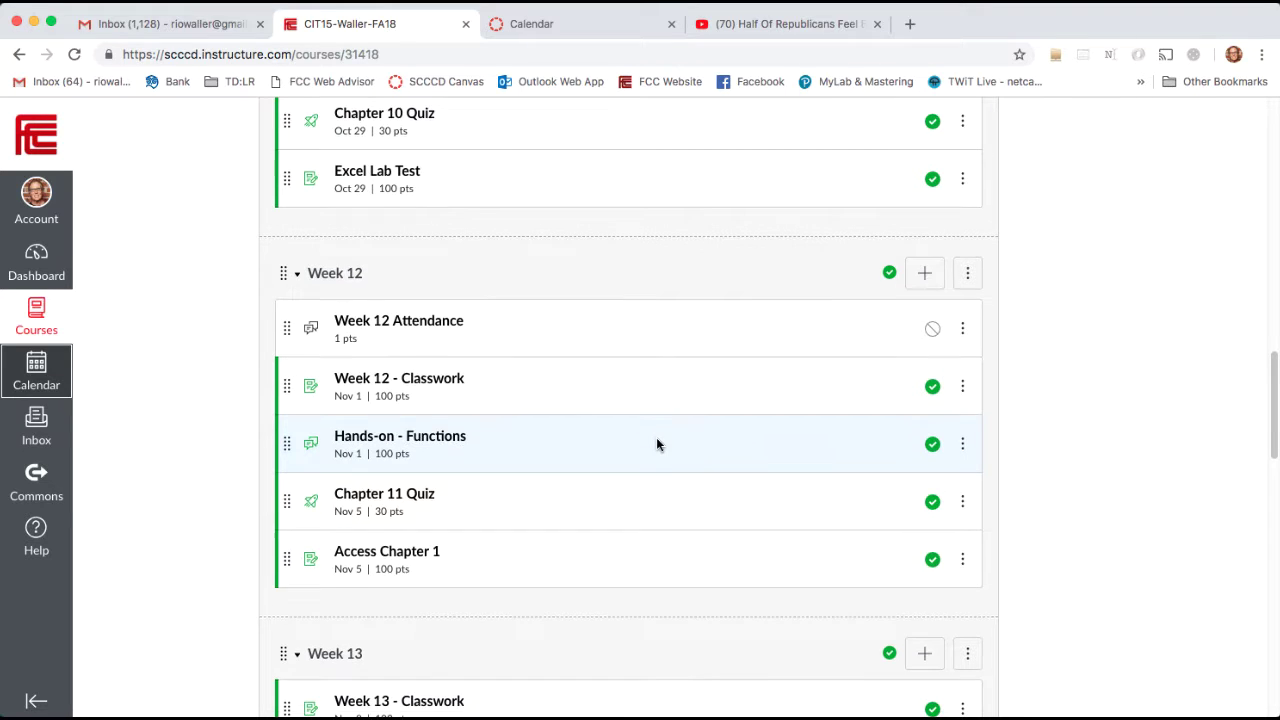
scroll(656, 444, "up", 1)
scroll(656, 444, "up", 2)
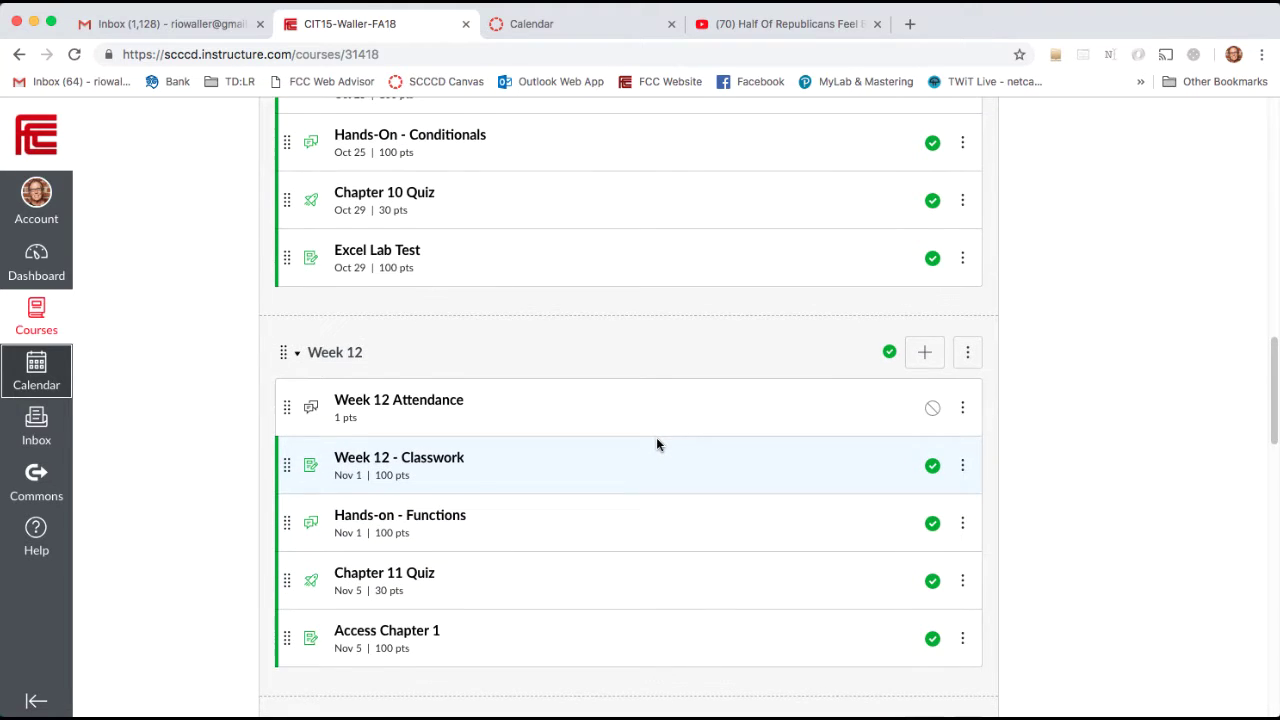
scroll(656, 444, "up", 1)
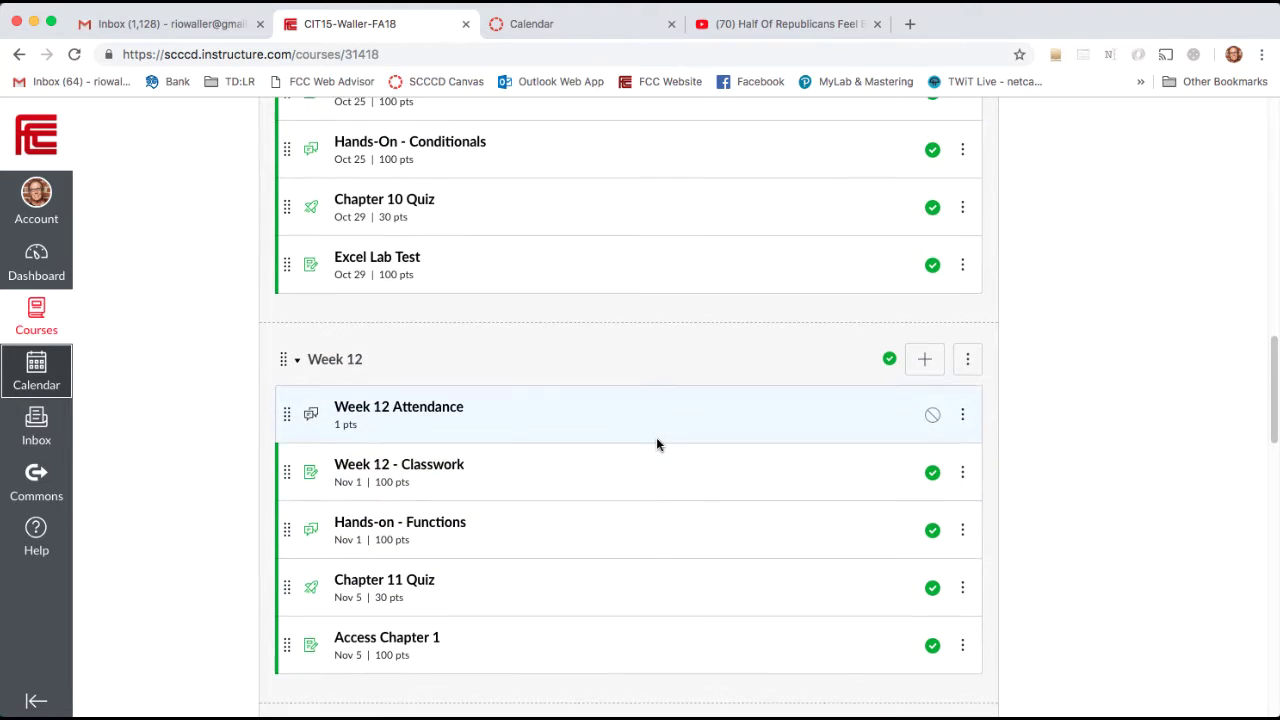
- Open the Week 12 Attendance discussion and highlight its "Watch and reply!" instruction
left_click(380, 410)
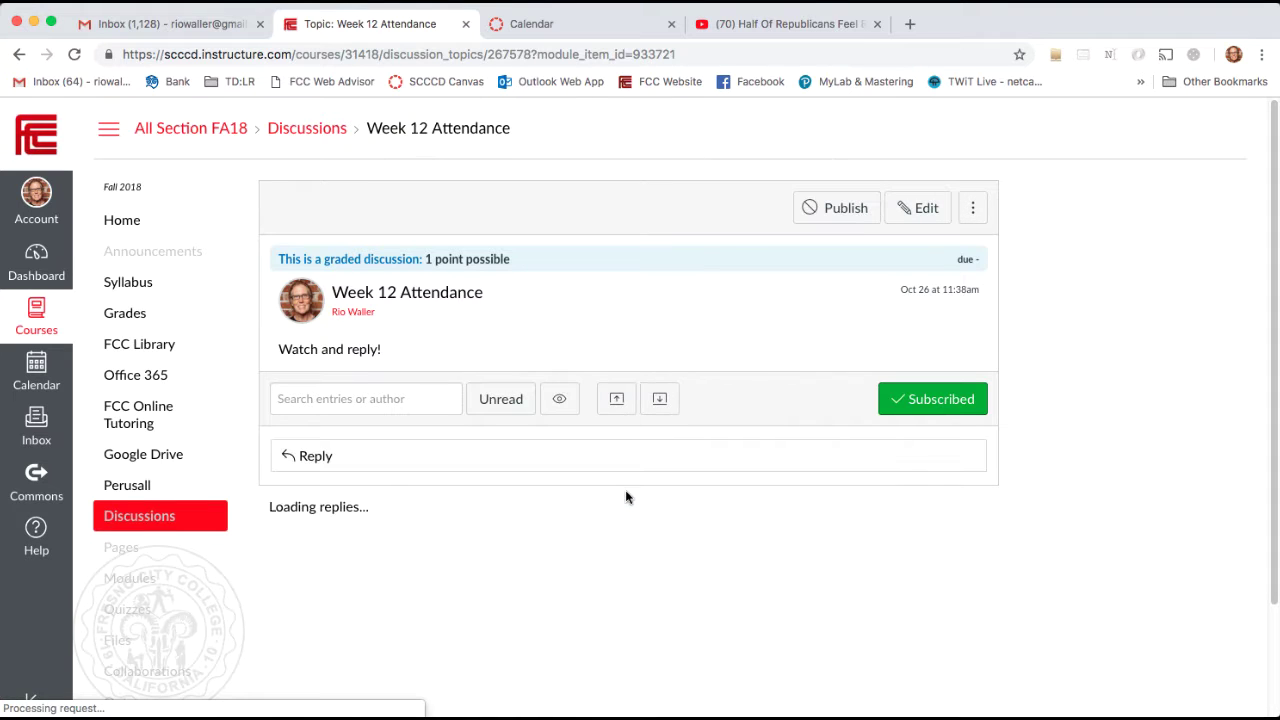
left_click_drag(410, 351, 277, 350)
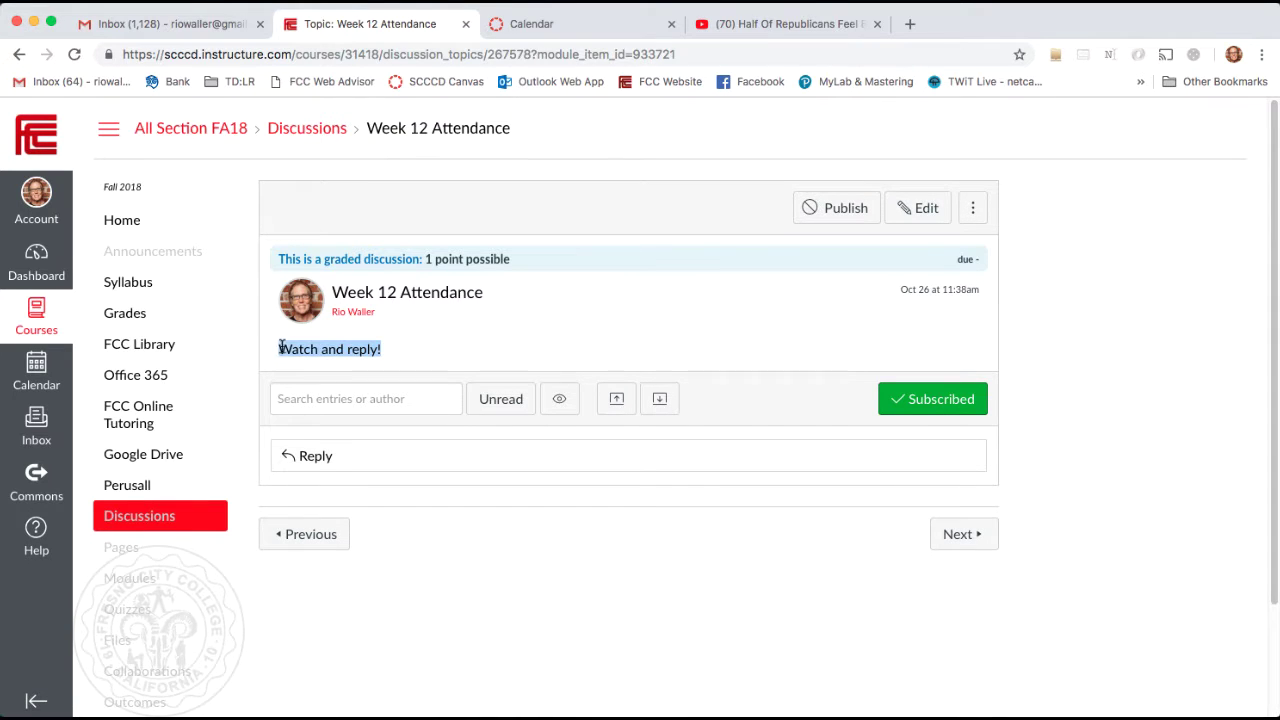
left_click(417, 349)
left_click_drag(417, 349, 269, 354)
left_click(343, 349)
left_click_drag(398, 346, 280, 350)
left_click(324, 350)
left_click_drag(388, 352, 274, 350)
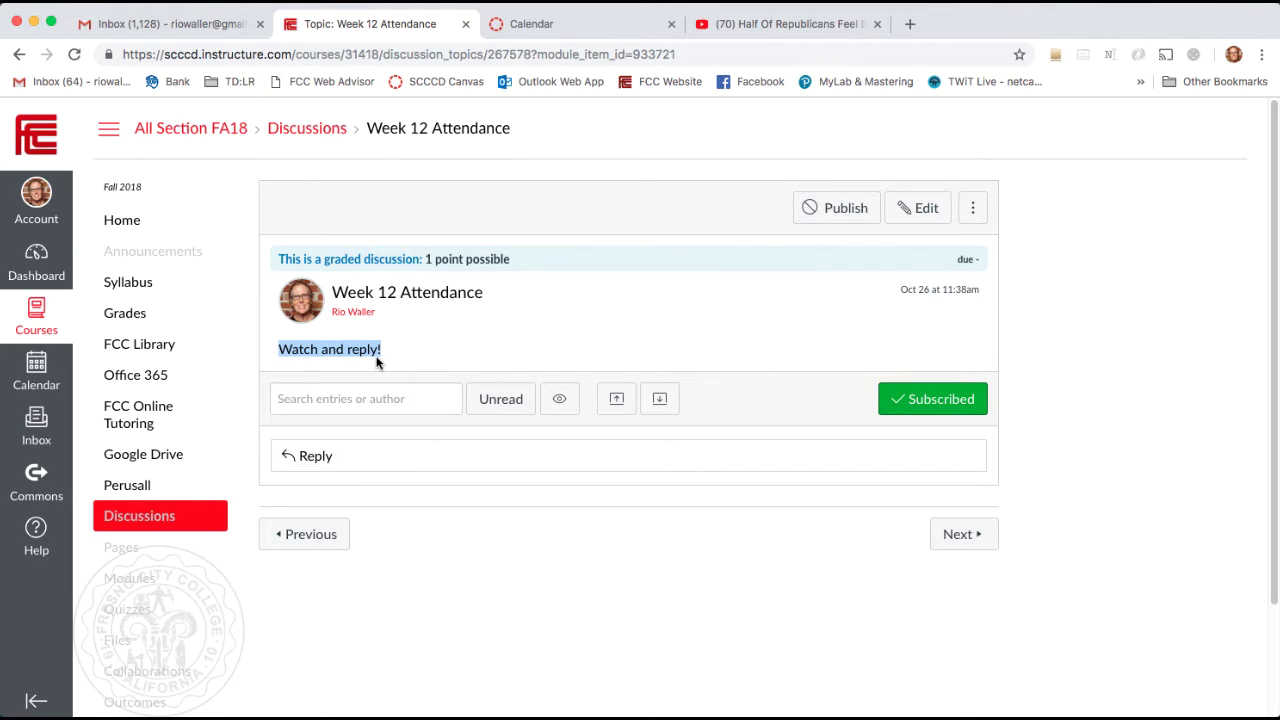